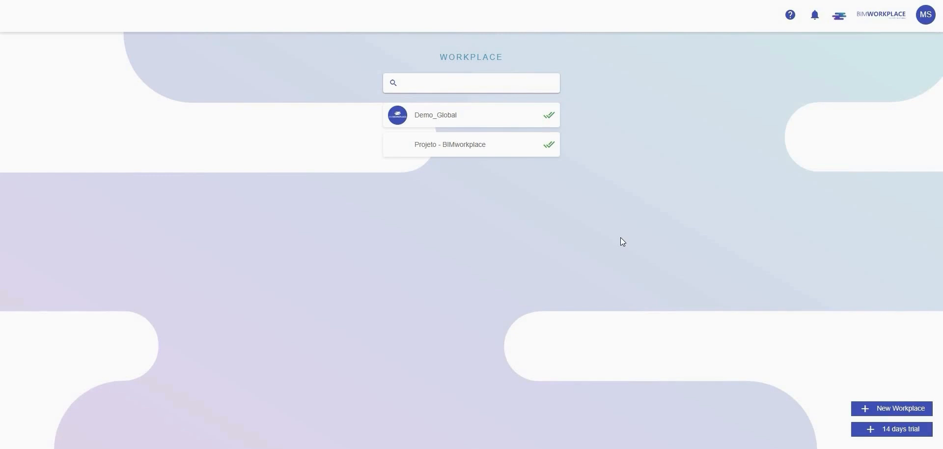
Step: Download the BIMWorkplace plugin from the account menu and open the Downloads folder
click(906, 17)
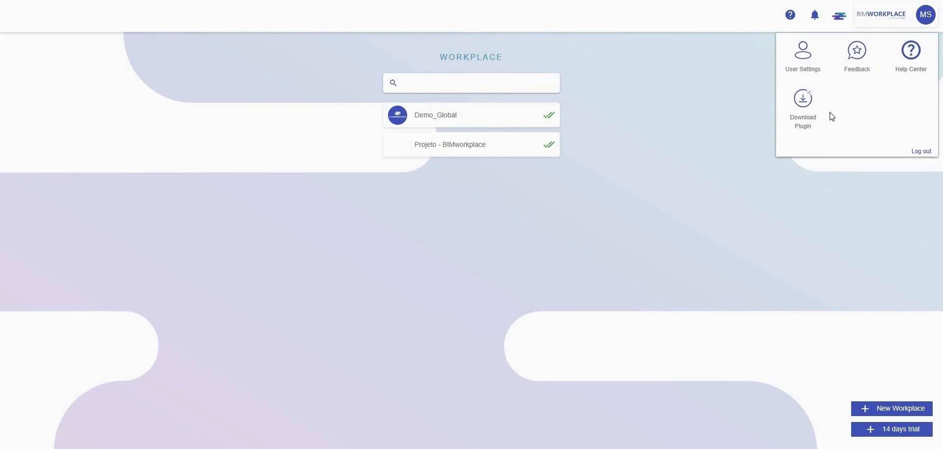
click(826, 248)
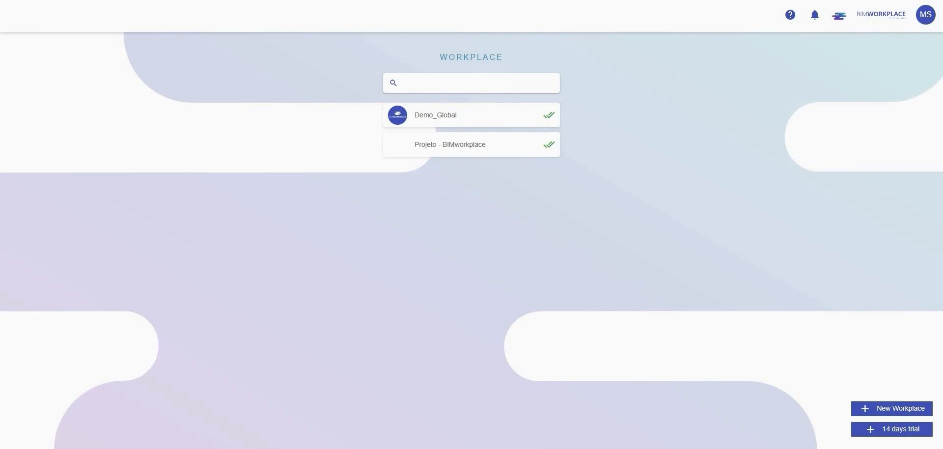
click(459, 448)
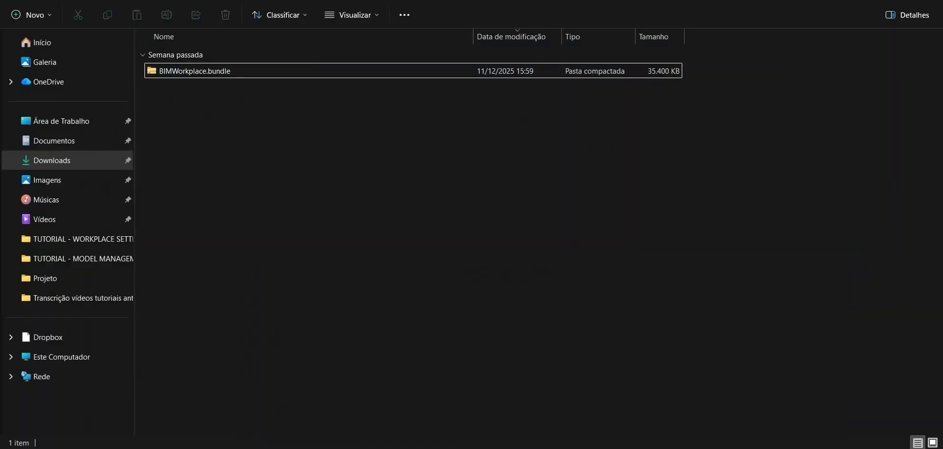
Step: Extract all files of the BIMWorkplace.bundle archive into its default folder in Downloads
click(226, 71)
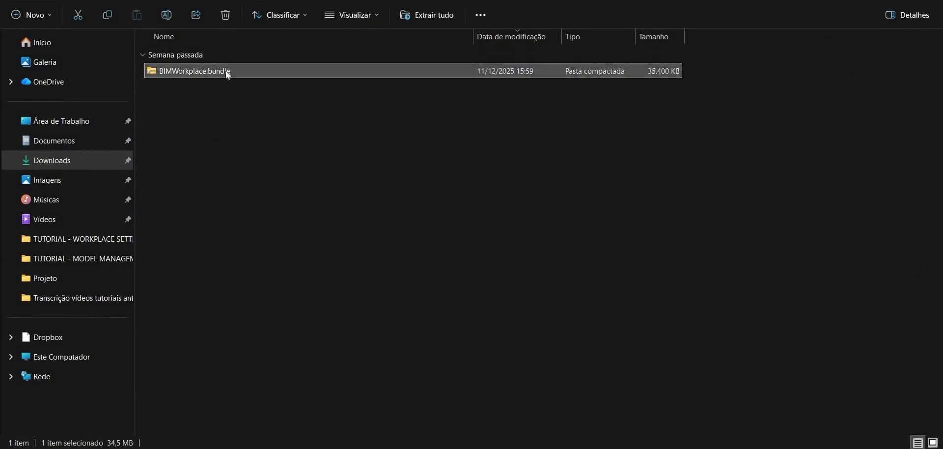
right_click(227, 72)
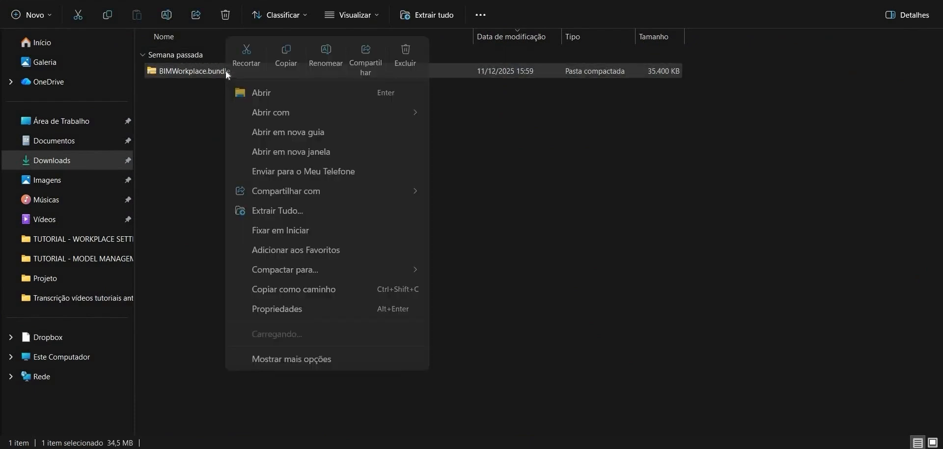
click(300, 210)
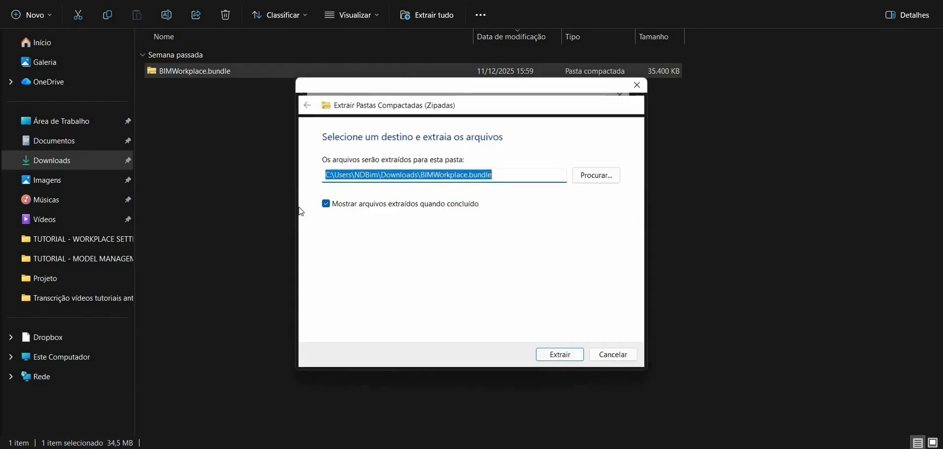
click(570, 358)
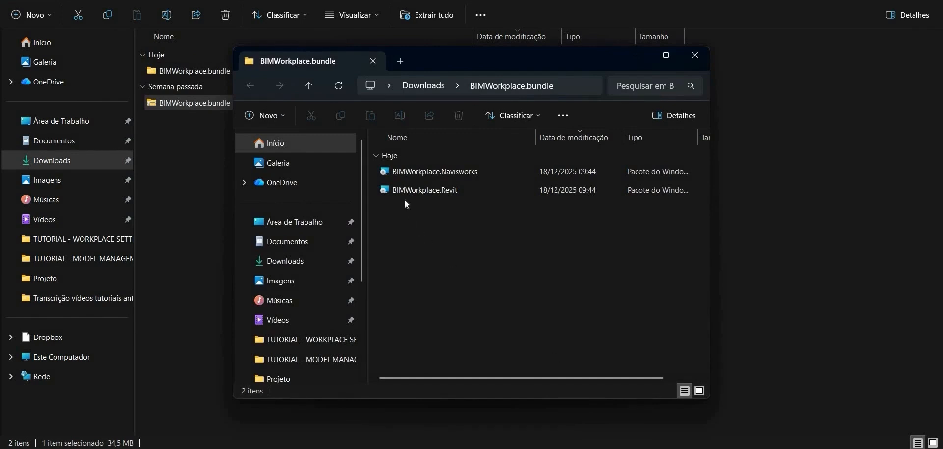
Step: Run the BIMWorkplace.Navisworks installer, allow it to run past the SmartScreen warning, and continue past the welcome page
double_click(408, 174)
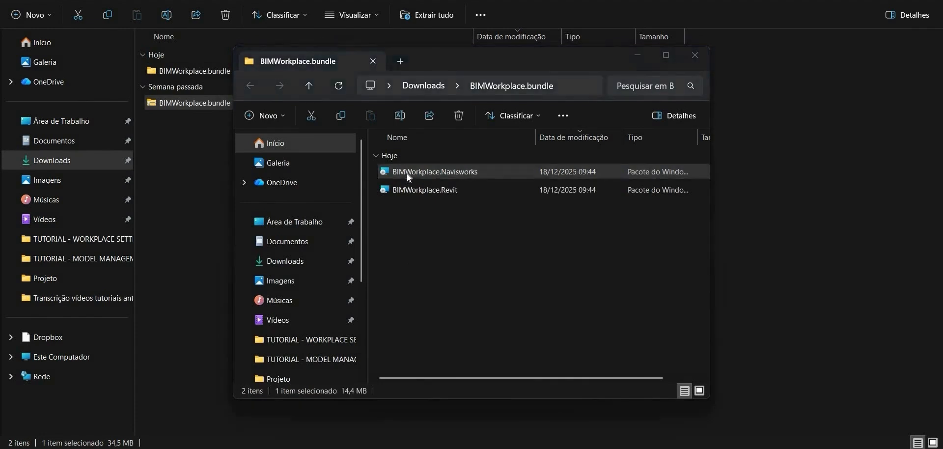
click(355, 129)
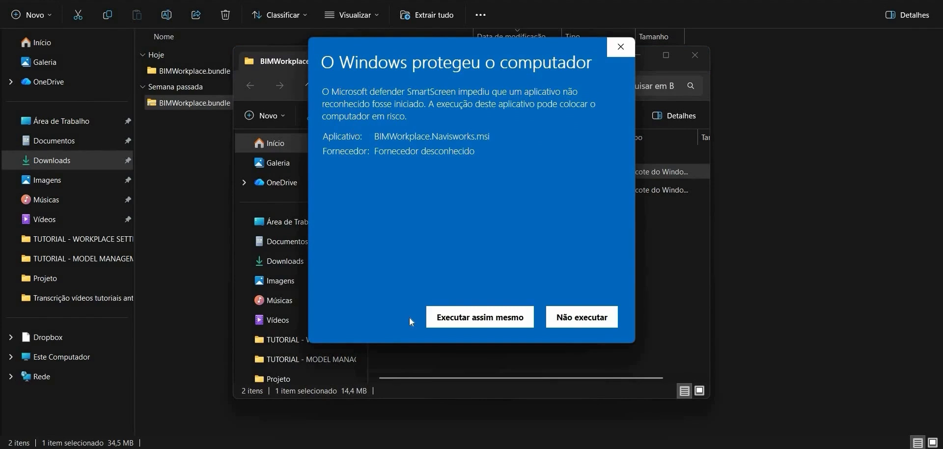
click(458, 323)
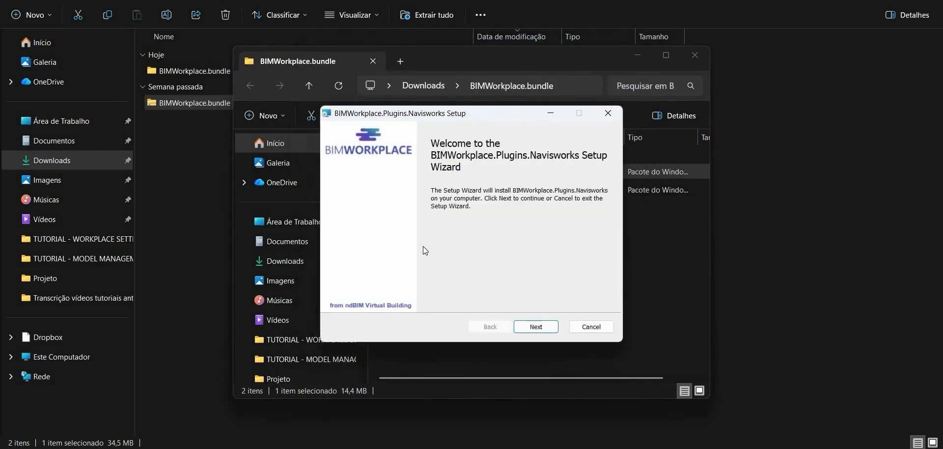
click(526, 328)
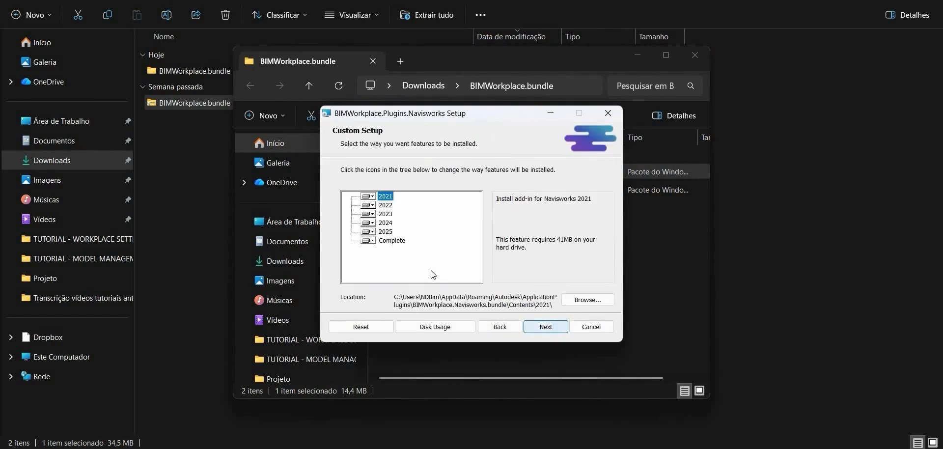
Step: Review the Navisworks version features 2021 to 2025 in the custom setup and continue with the defaults
click(382, 234)
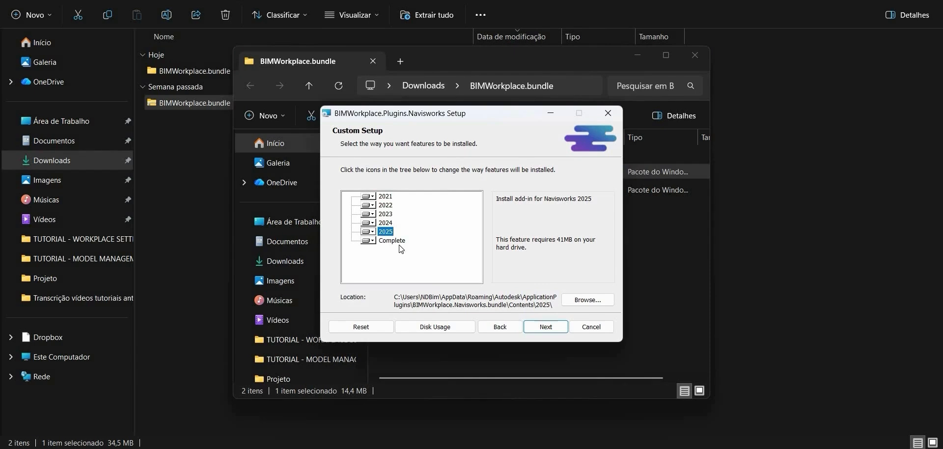
click(395, 242)
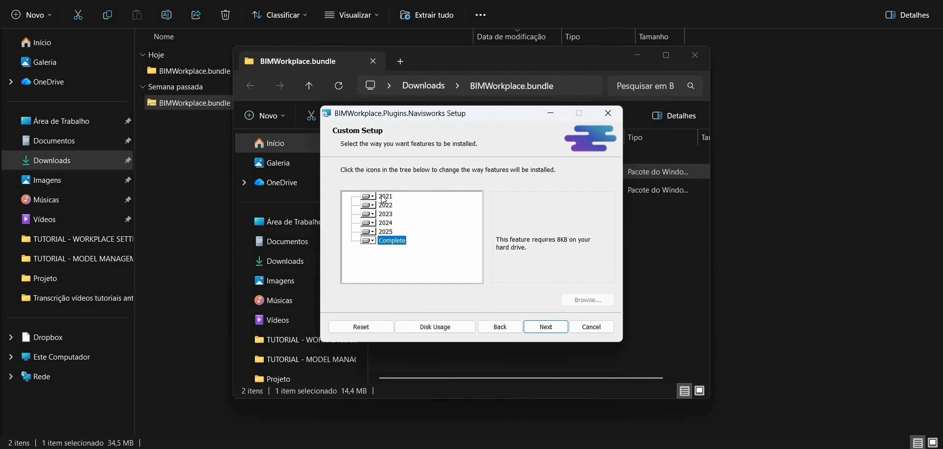
click(387, 231)
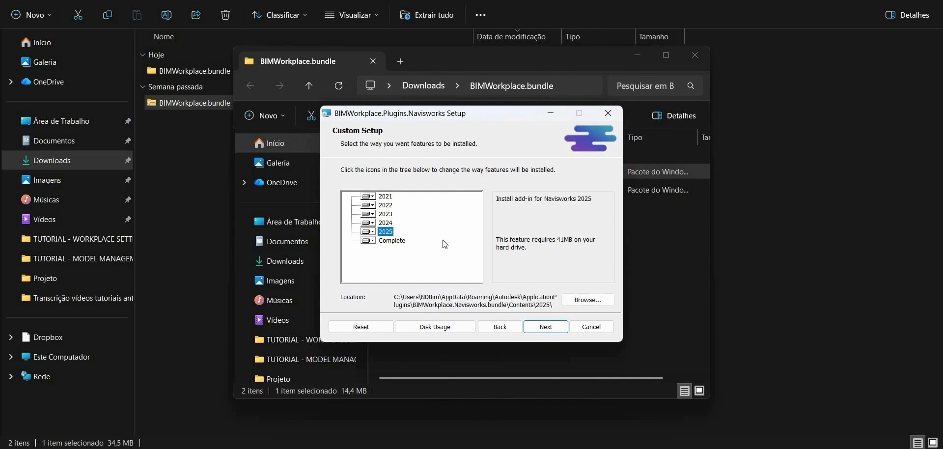
click(537, 332)
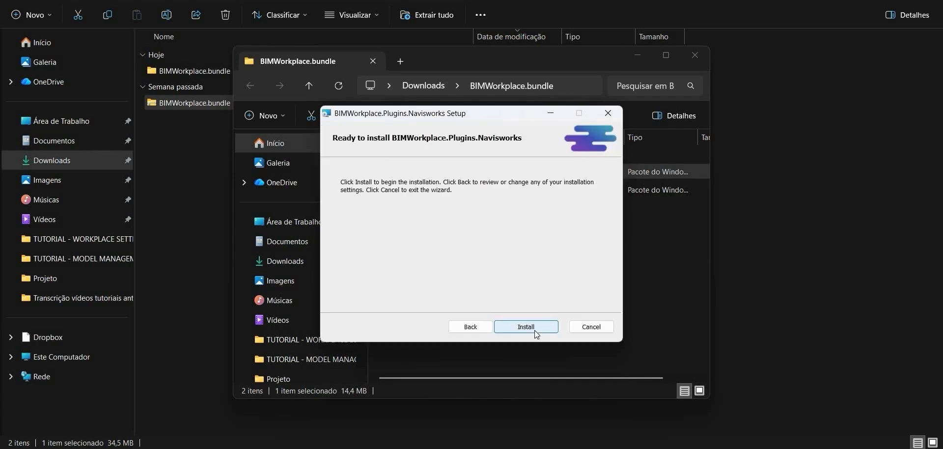
Step: Install the Navisworks plugin, finish the setup wizard, and minimize the extracted folder window
click(535, 330)
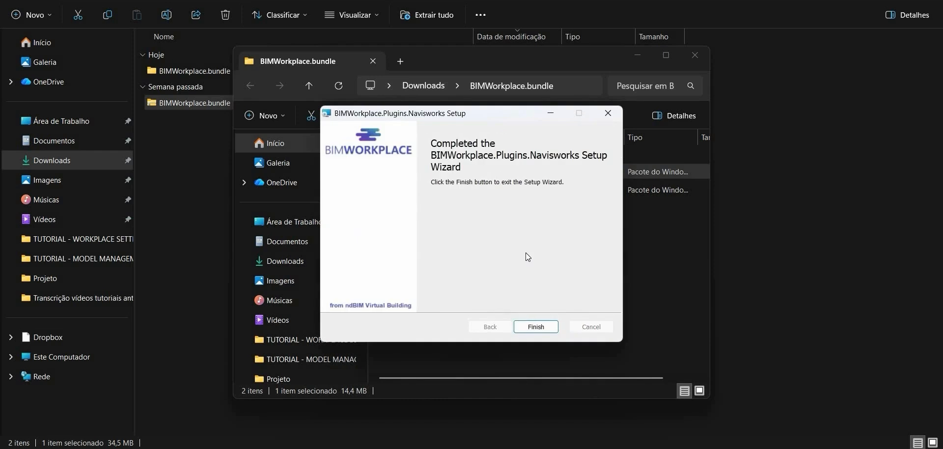
click(536, 326)
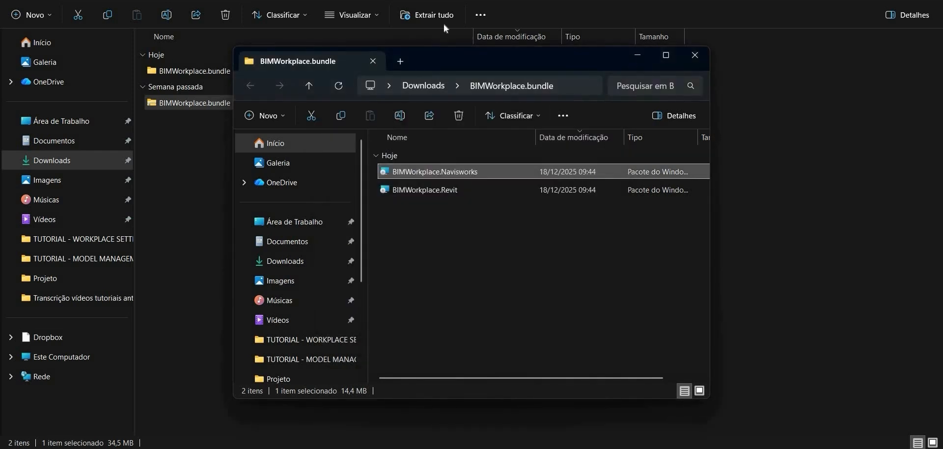
click(635, 56)
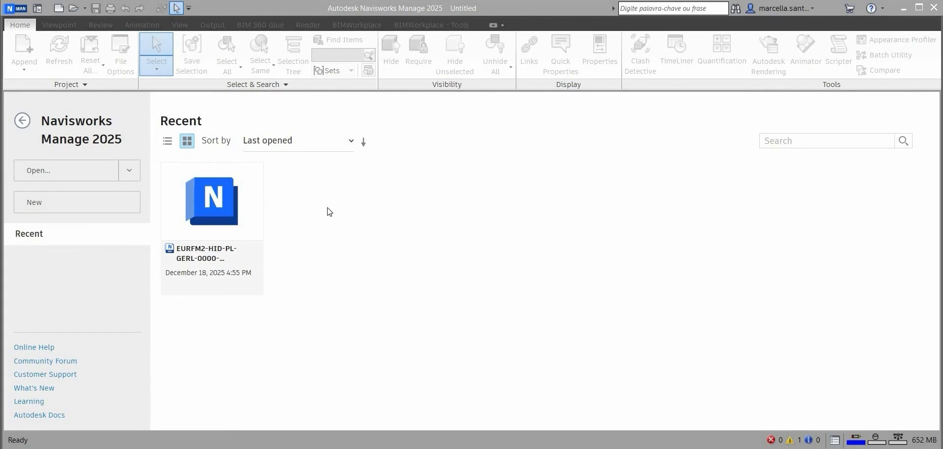
Step: Open the recent model EURFM2-HID-PL-GERL-0000-R00 and switch to the BIMWorkplace ribbon
click(208, 251)
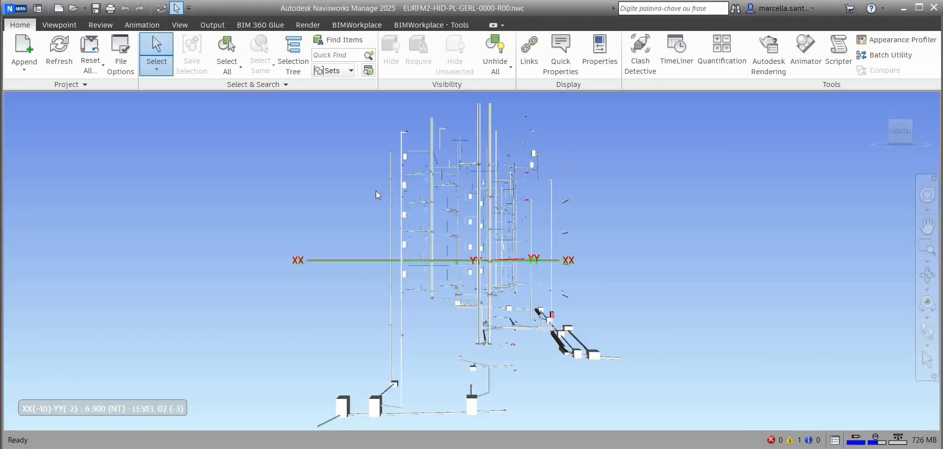
click(369, 25)
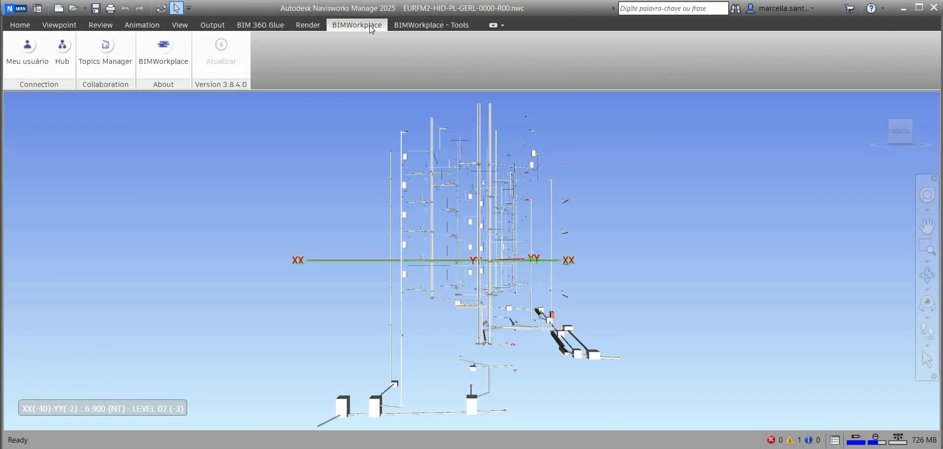
Step: Open the user and Hub options of BIMWorkplace, then close the Hub dialog
click(30, 55)
click(64, 54)
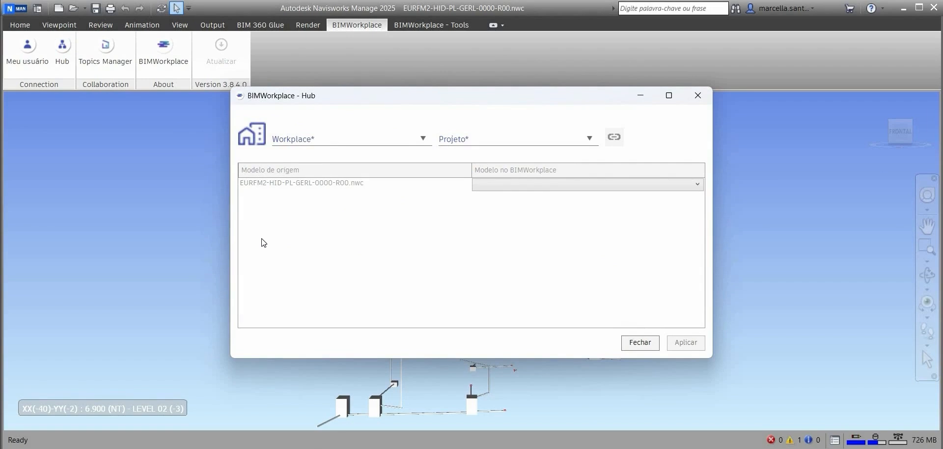
click(697, 95)
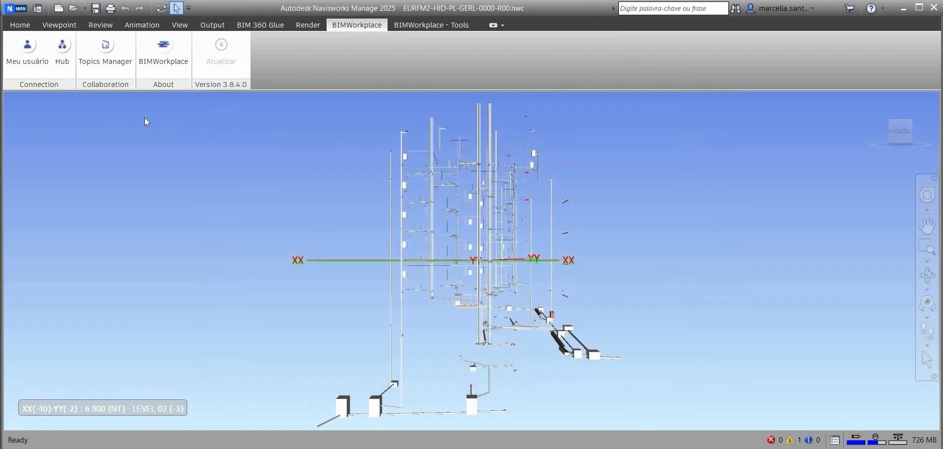
Step: Open the Topics Manager panel, reposition it, and close it
click(111, 63)
drag(627, 54, 698, 64)
drag(508, 98, 609, 97)
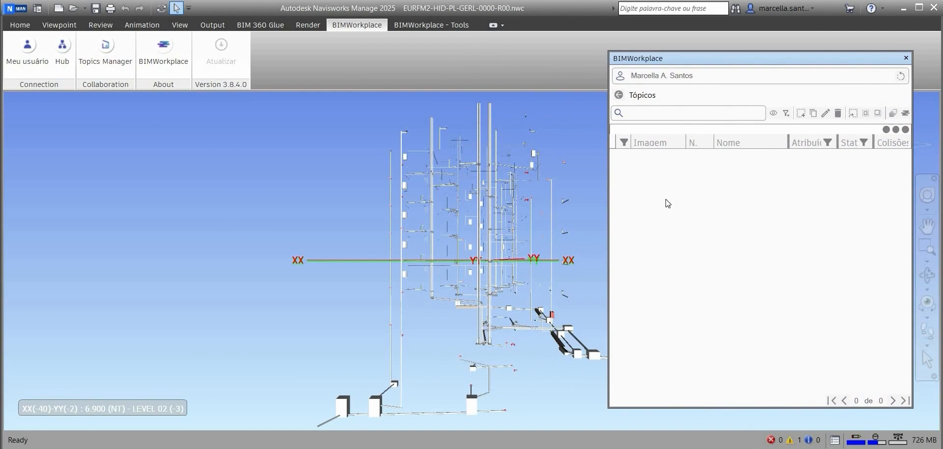
click(906, 58)
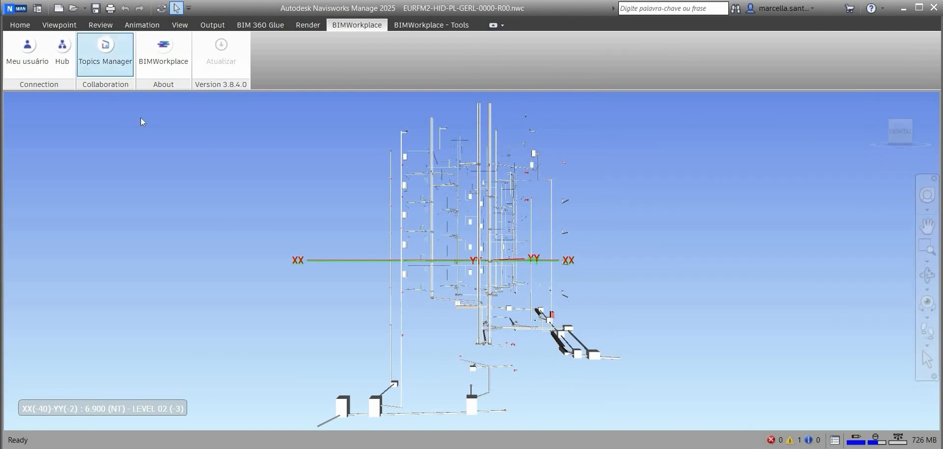
Step: Open the Clash Detective window showing the HIDRO clash test
click(173, 72)
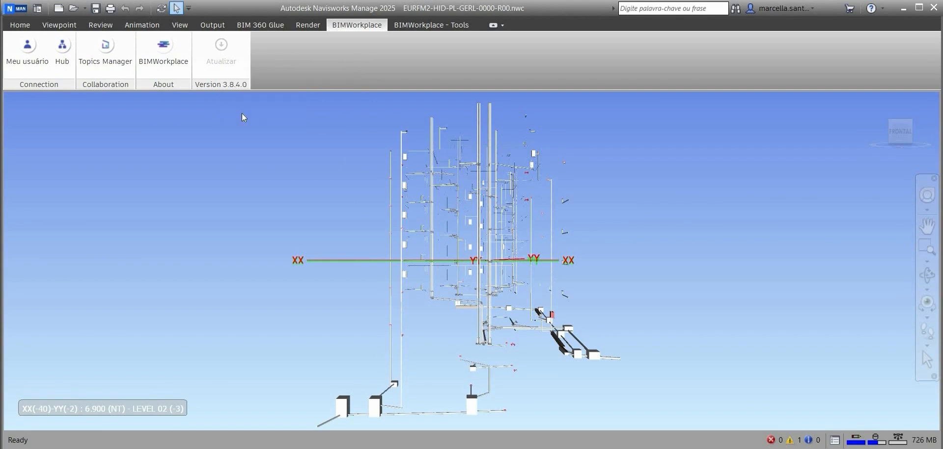
click(431, 26)
click(20, 25)
key(ctrl+F2)
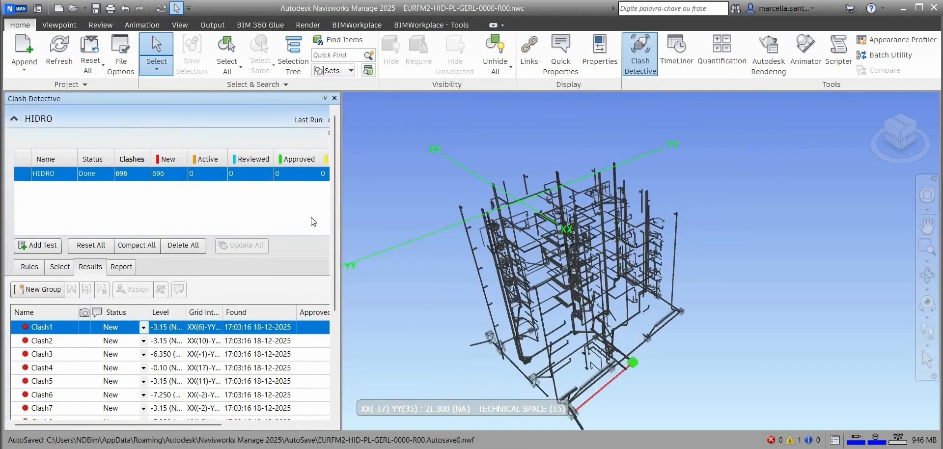
Step: Open the Hub and select the workplace Projeto - BIMworkplace and the project BIMworkplace
click(340, 27)
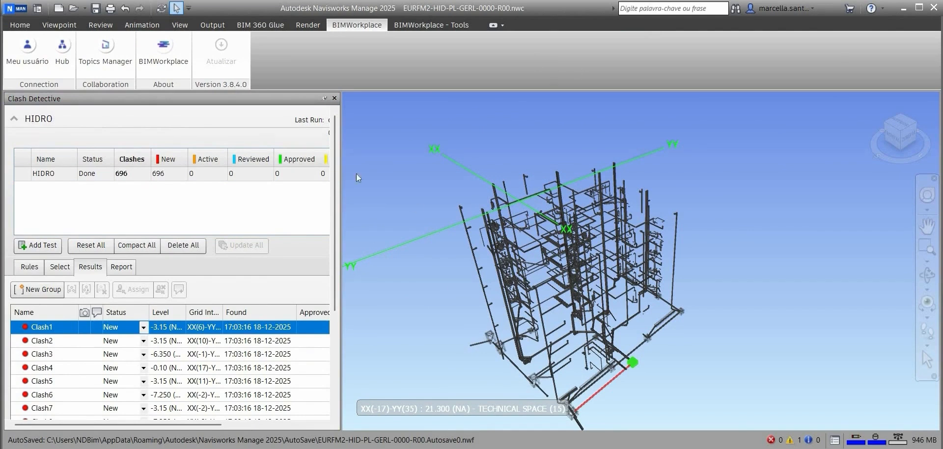
click(69, 66)
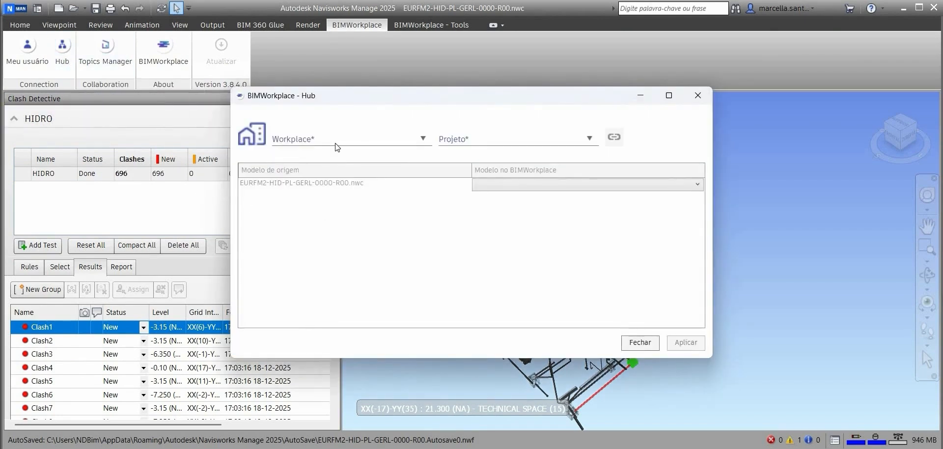
click(337, 144)
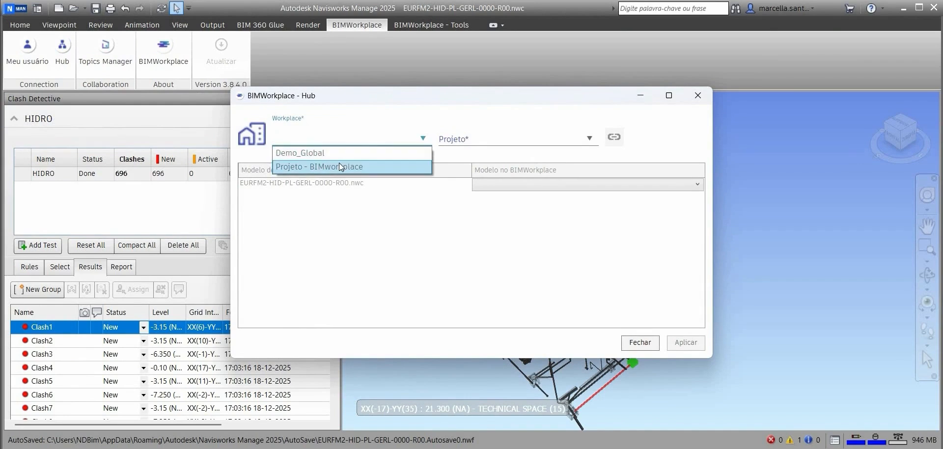
click(339, 166)
click(589, 138)
scroll(544, 159, down, 1)
scroll(574, 153, up, 1)
click(574, 152)
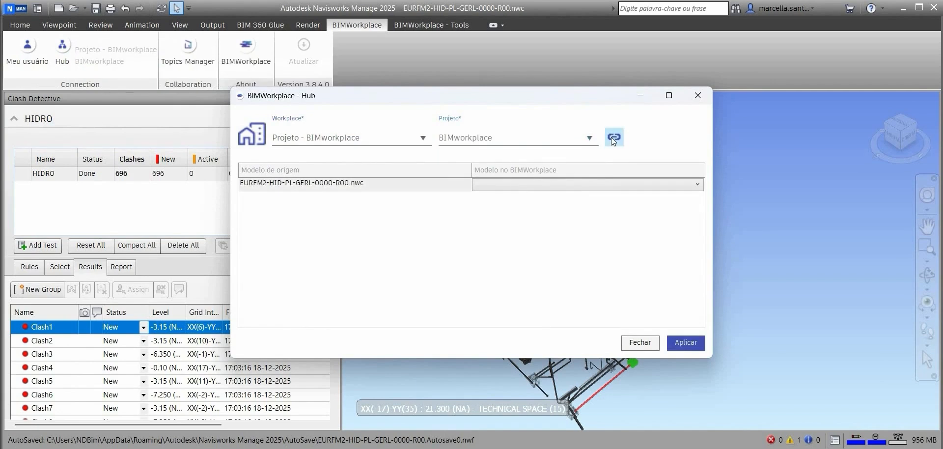
Step: Link the source model to EURFM2-HID-PL-GERL-0000-R00 in BIMWorkplace and apply the mapping
click(578, 184)
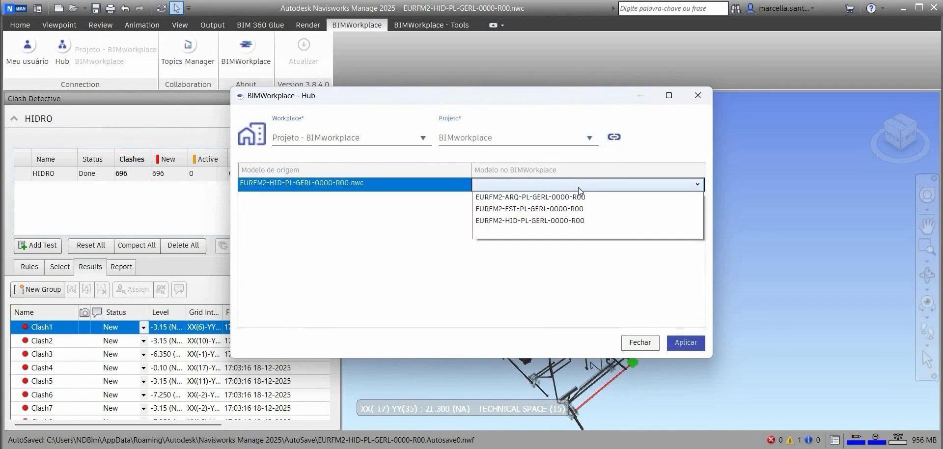
click(573, 222)
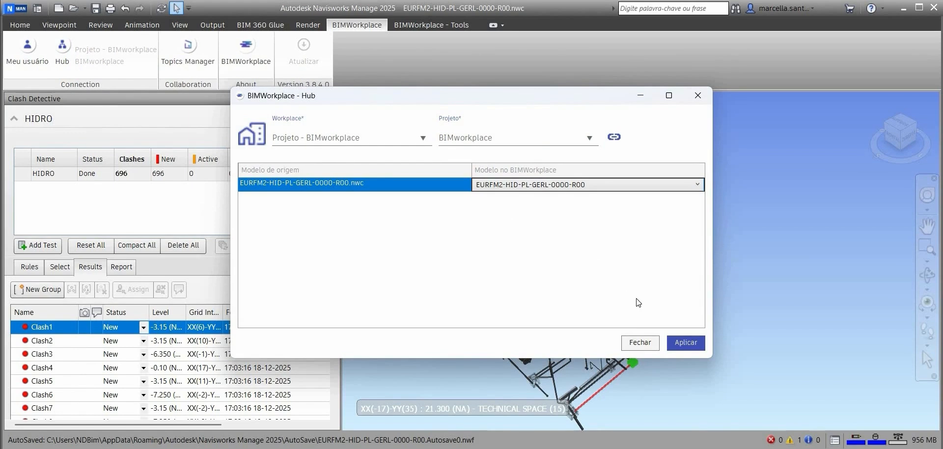
click(675, 340)
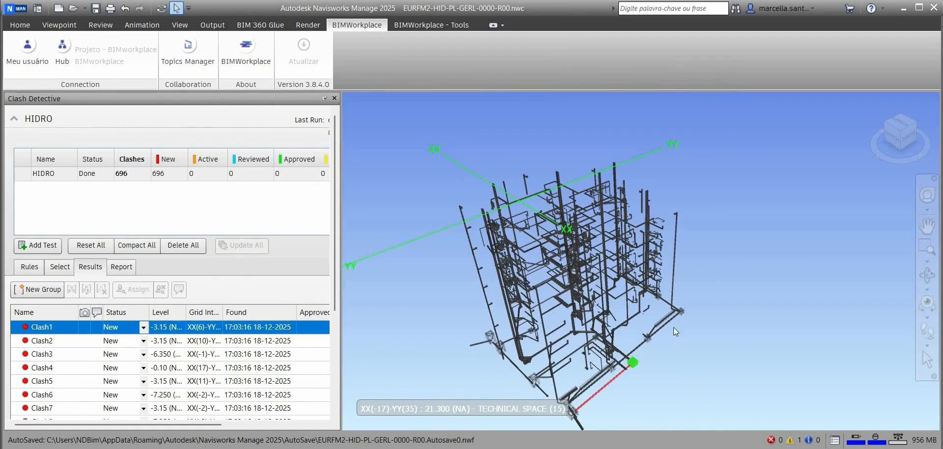
Step: Open the Topics Manager panel and move it beside the model view
click(188, 63)
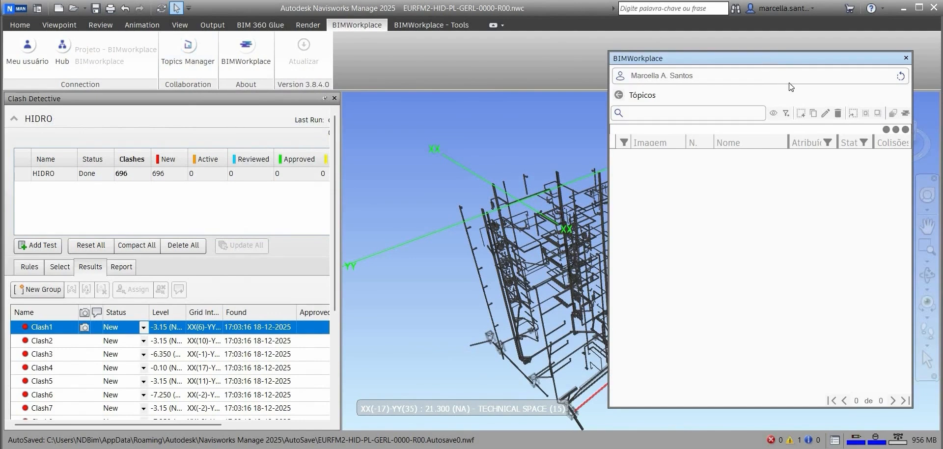
drag(763, 61, 794, 84)
scroll(460, 225, down, 3)
scroll(460, 225, up, 2)
scroll(466, 231, down, 3)
scroll(639, 279, up, 3)
scroll(768, 118, down, 4)
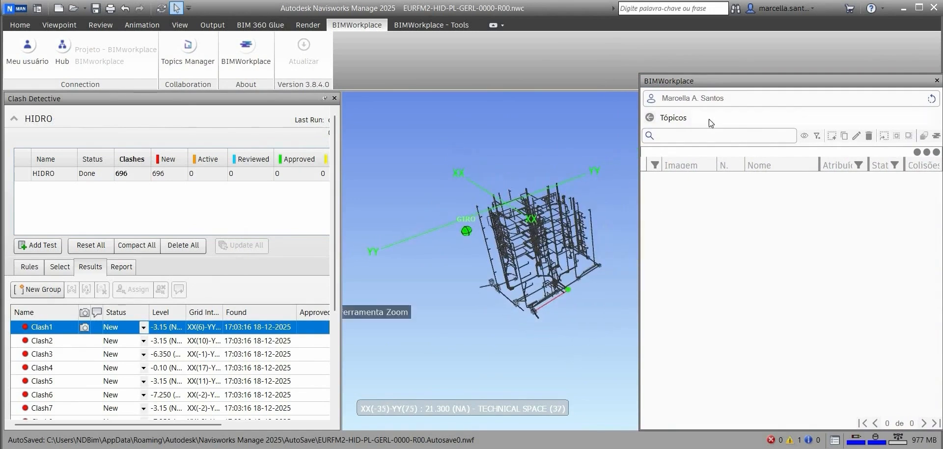
Step: Refresh the BIMWorkplace topics list and select topic 6
click(932, 99)
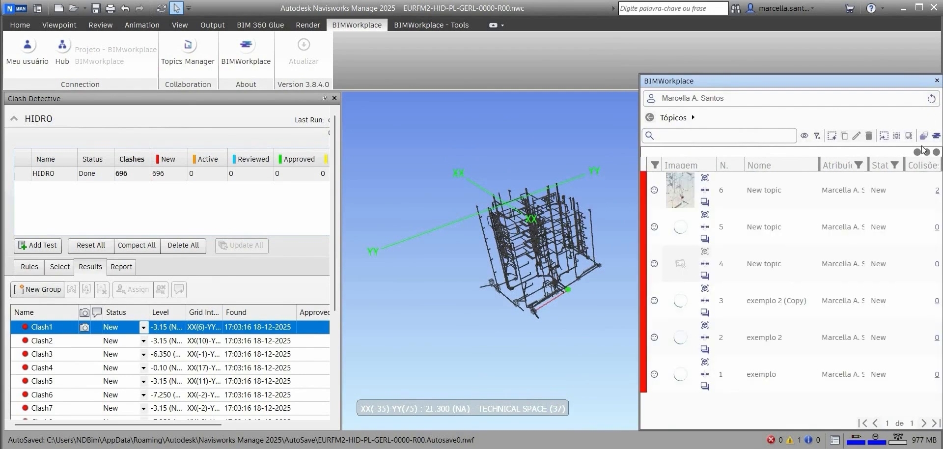
click(932, 99)
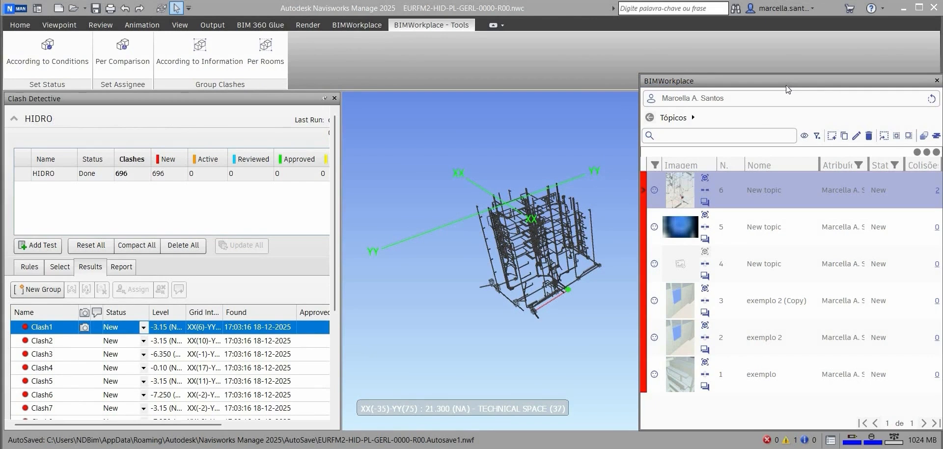
click(675, 140)
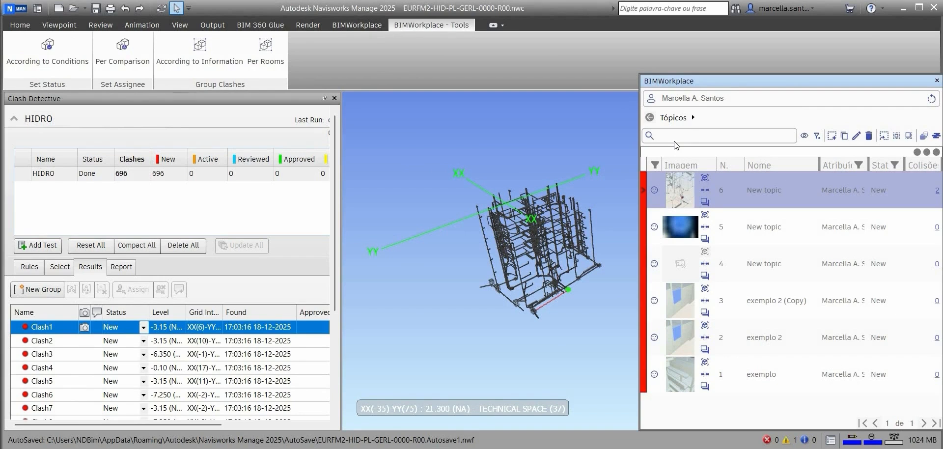
Step: Search the topics for "exem" and clear the search
text(exem)
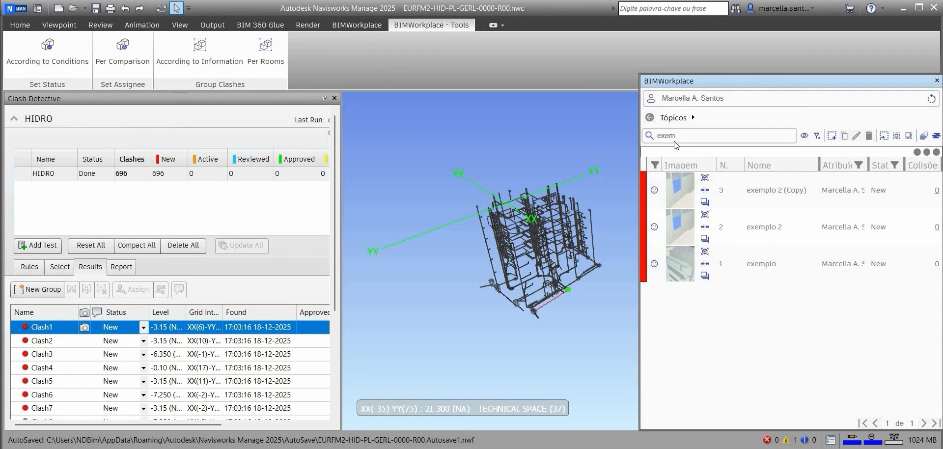
key(BackSpace)
key(BackSpace)
key(BackSpace)
key(BackSpace)
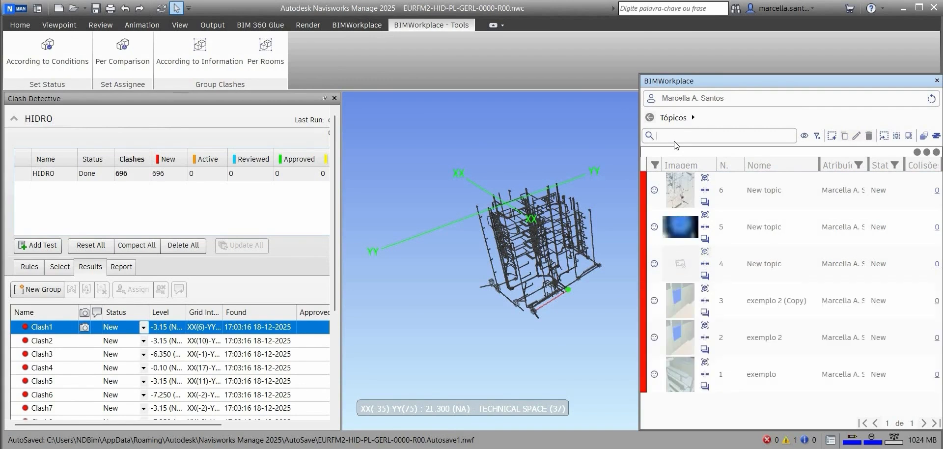
Step: Hide the Atribuído à column in the topics list and sort the topics by Status
click(806, 135)
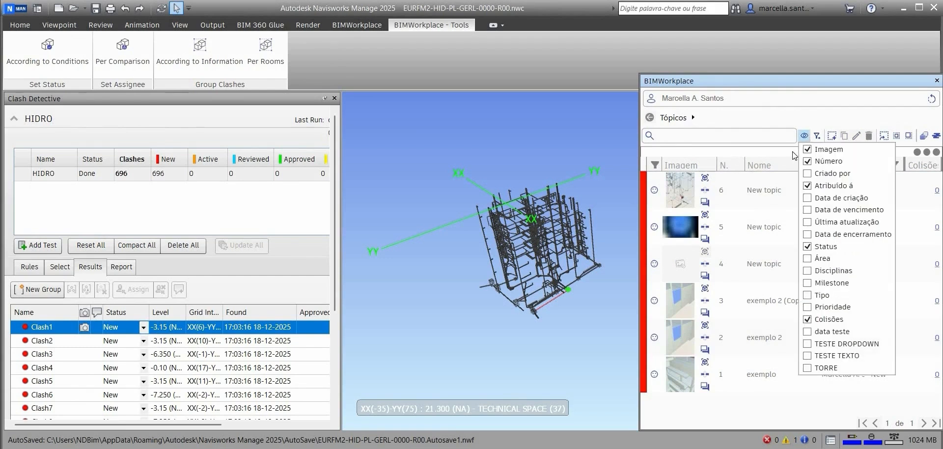
click(810, 149)
click(809, 150)
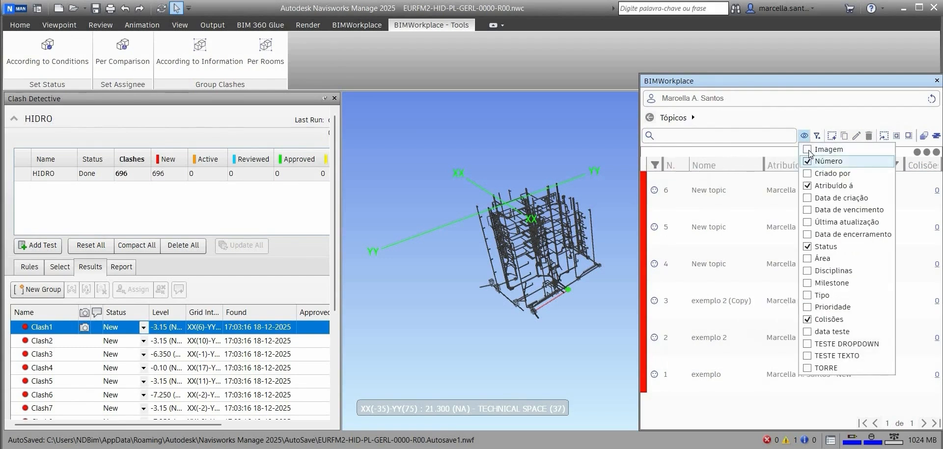
click(791, 156)
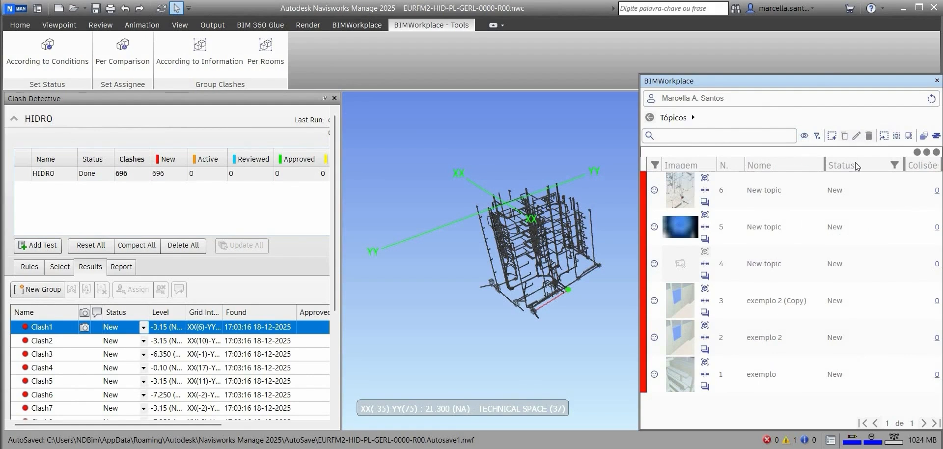
click(855, 162)
Step: Show the Prioridade column in the topics list and hide it again
click(804, 135)
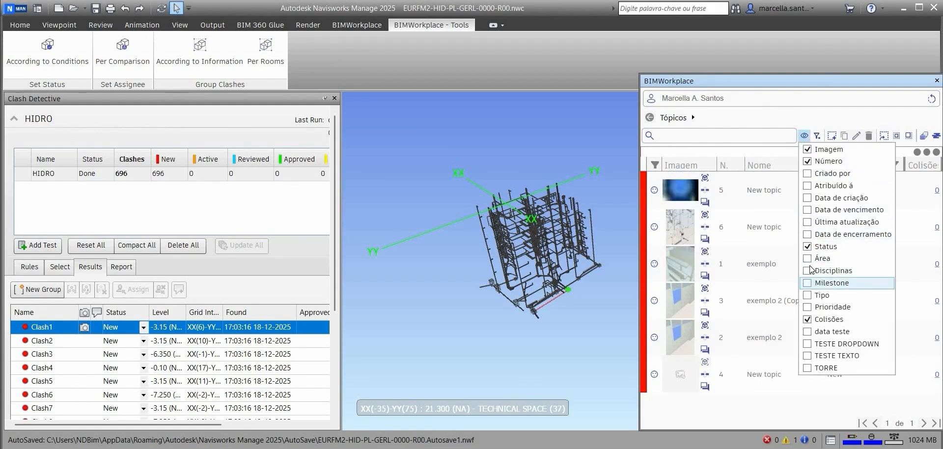
click(810, 306)
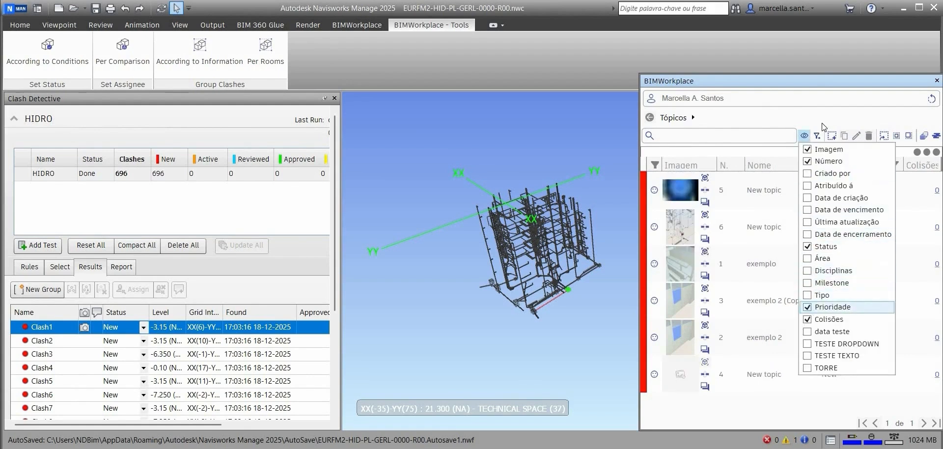
click(800, 418)
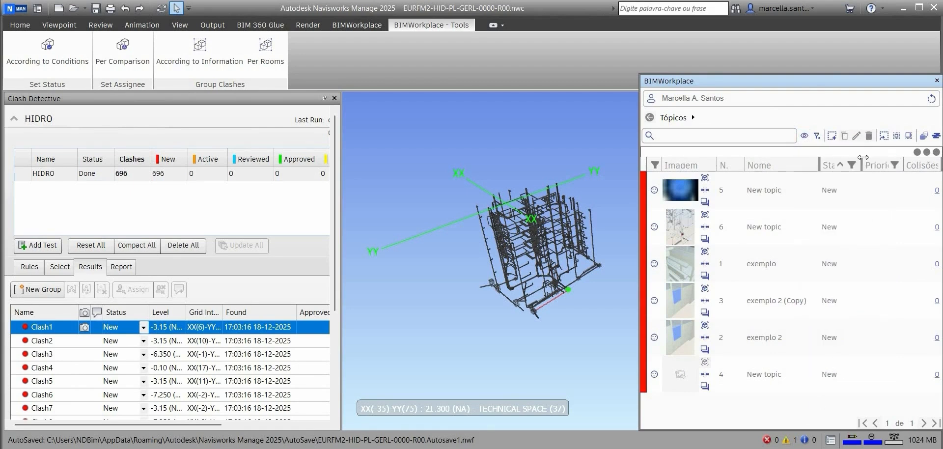
click(803, 136)
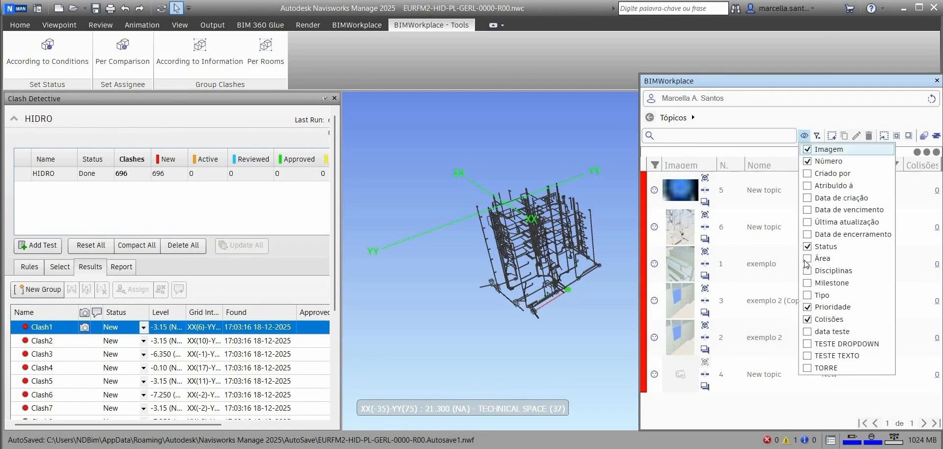
click(807, 309)
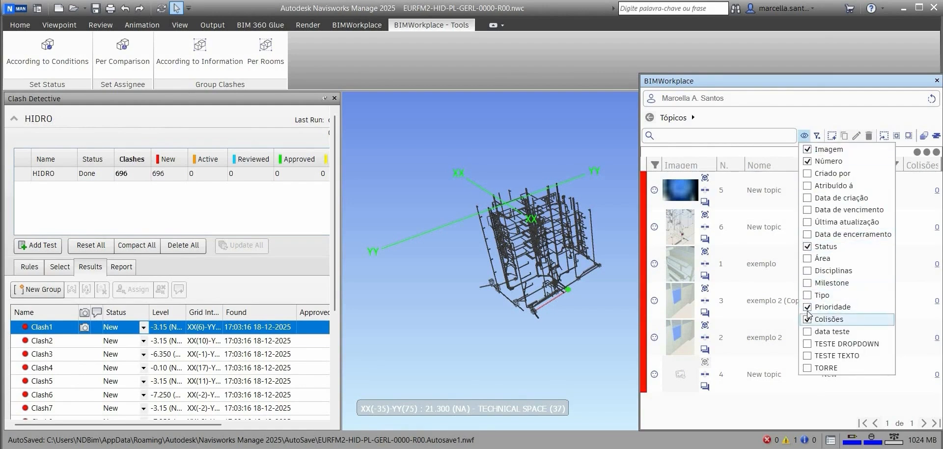
click(788, 156)
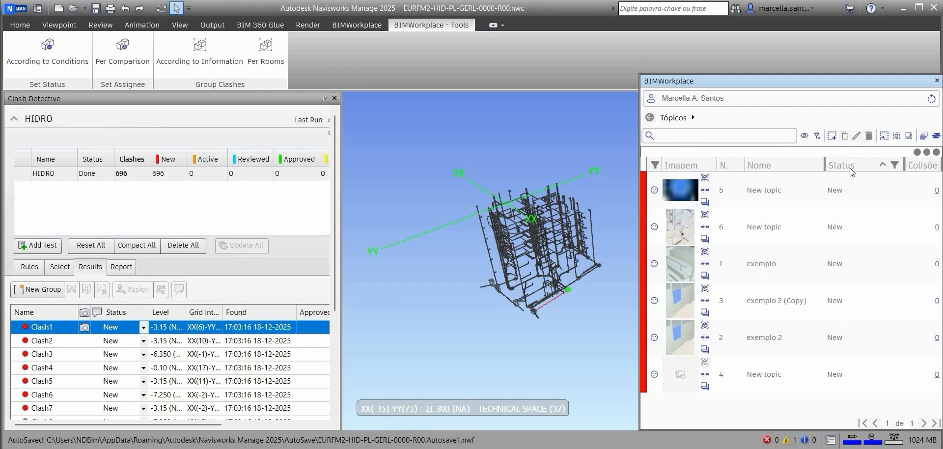
Step: Group the topics by Status and remove the grouping
drag(841, 165, 756, 173)
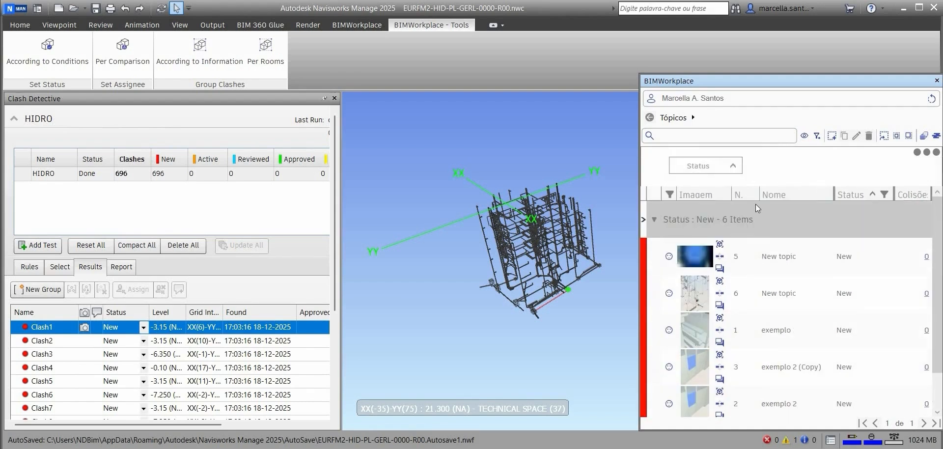
click(735, 166)
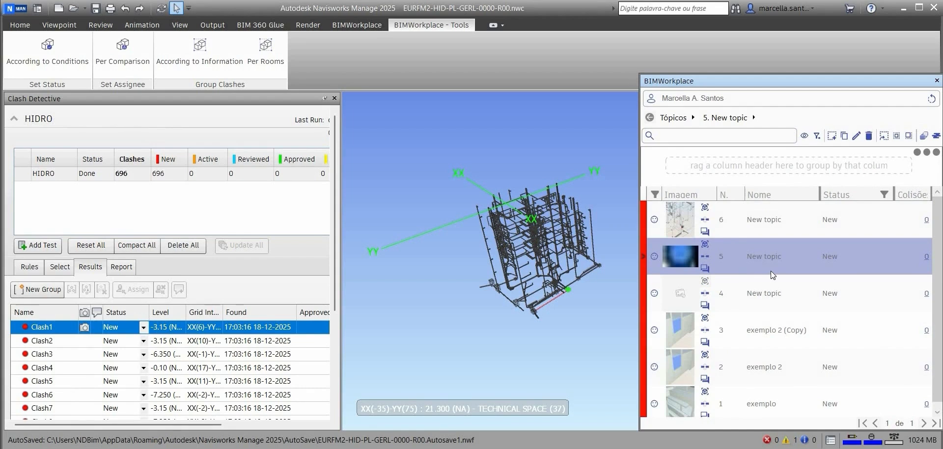
Step: Set the clash filter's Assigned to field to both listed users
click(817, 136)
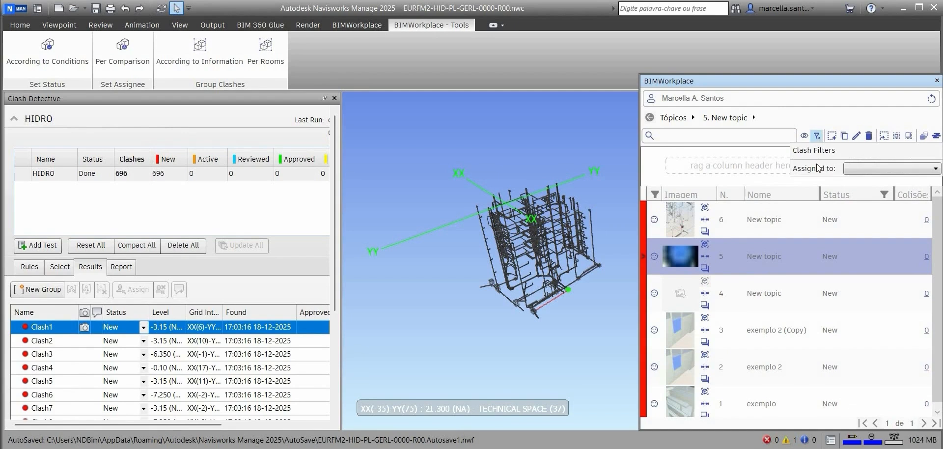
click(850, 169)
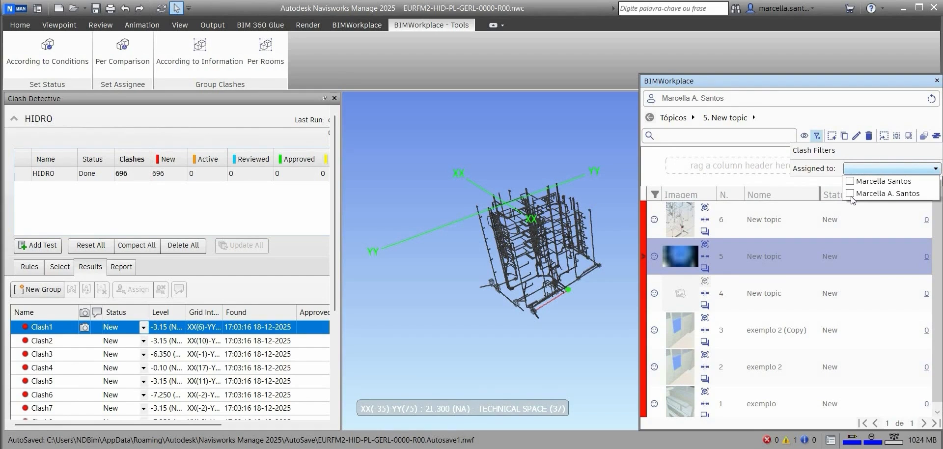
click(850, 194)
click(850, 181)
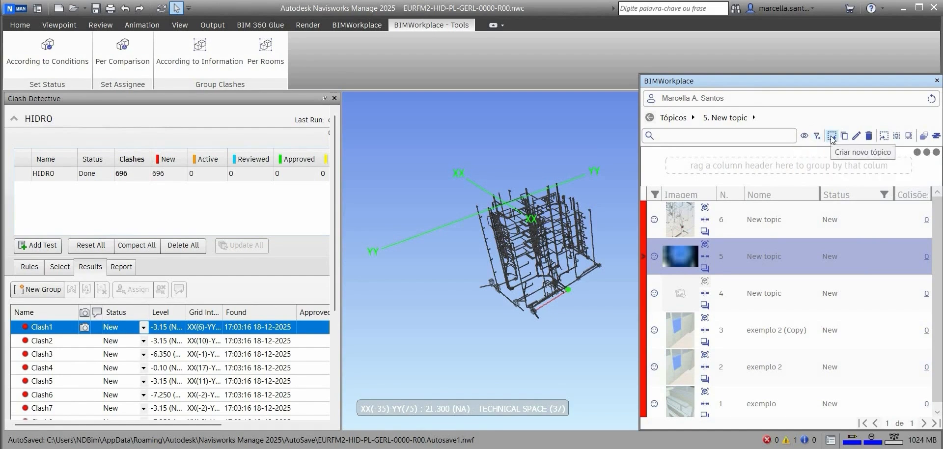
Step: Open a new topic form, review its Status options, and try to capture a viewpoint image for it
click(830, 135)
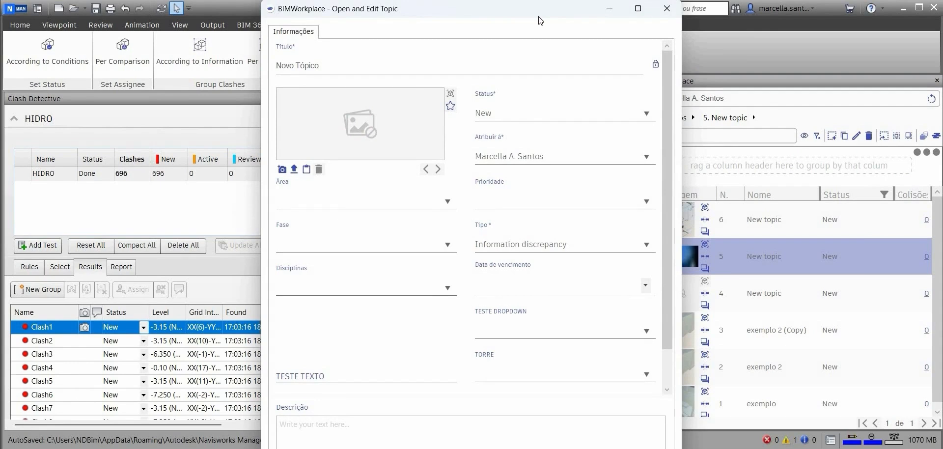
click(332, 62)
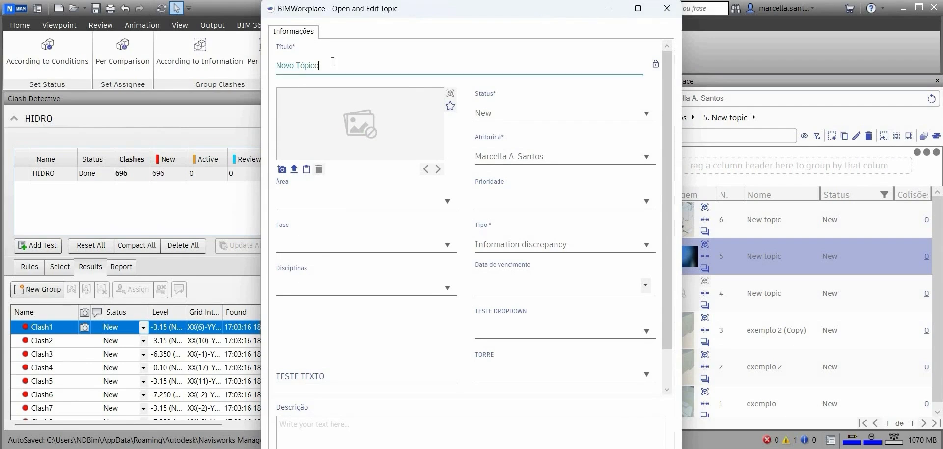
click(498, 112)
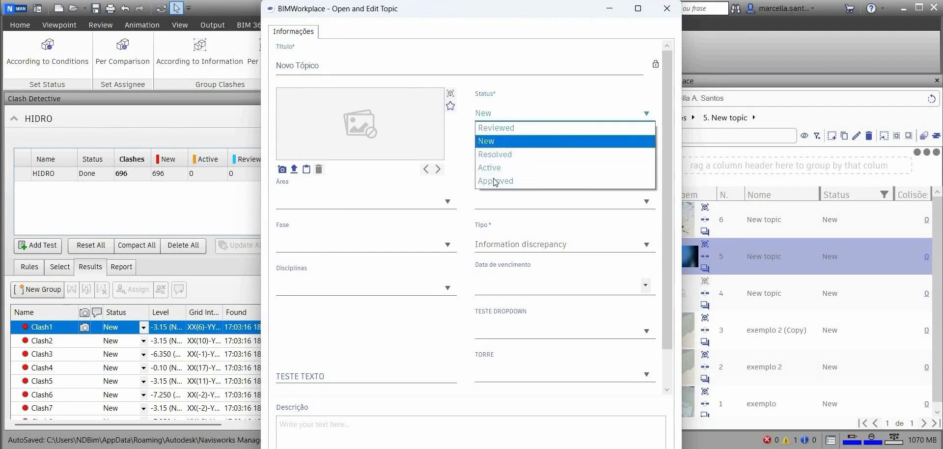
click(462, 105)
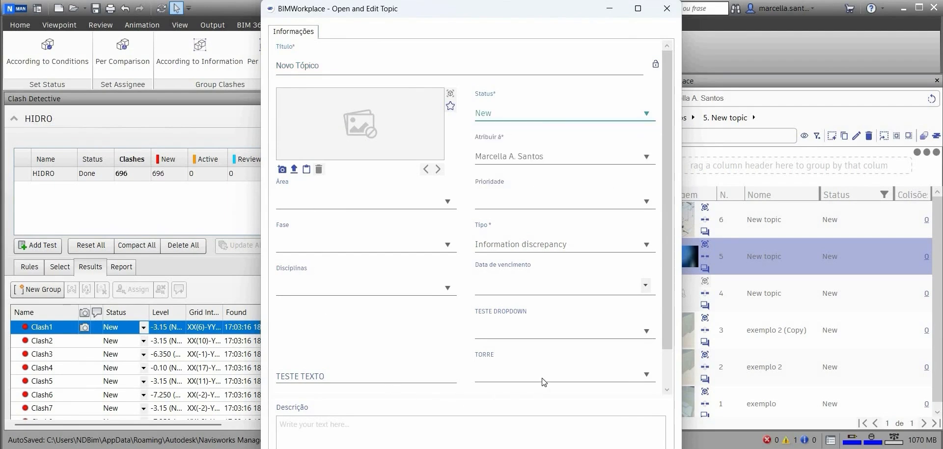
scroll(543, 382, down, 2)
scroll(320, 192, up, 2)
click(283, 170)
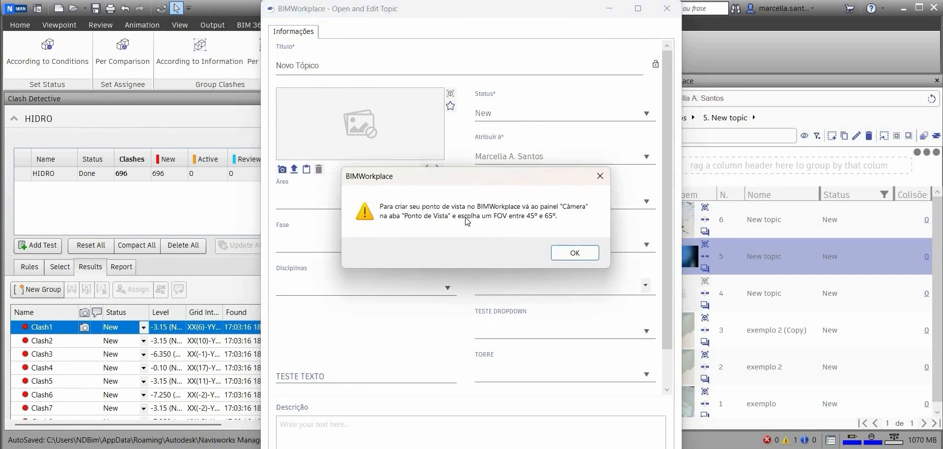
click(557, 253)
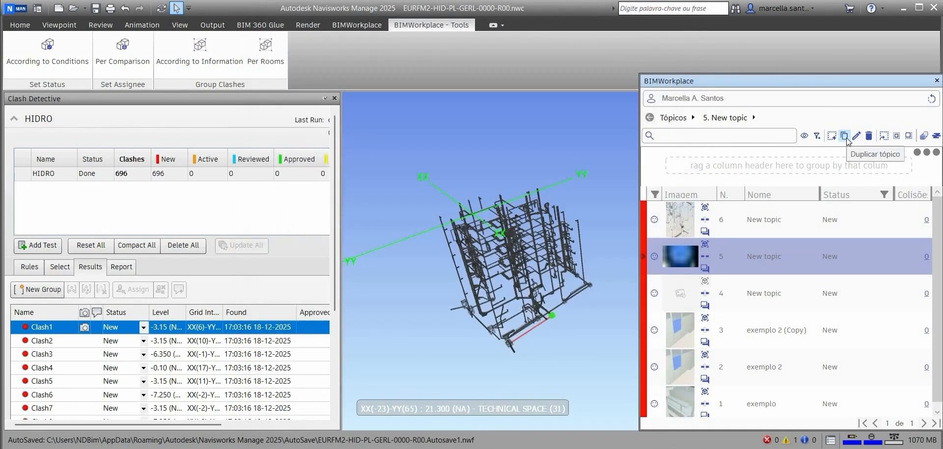
Step: Duplicate topic 5 and open it for editing
click(844, 136)
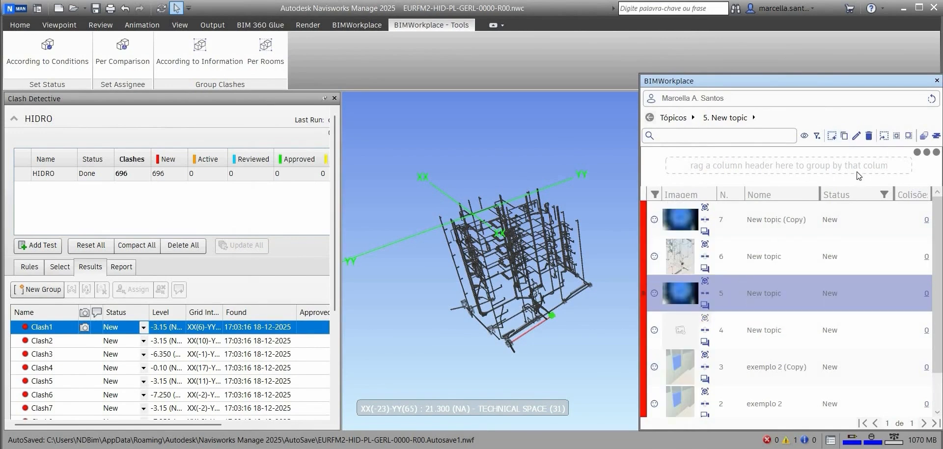
click(856, 136)
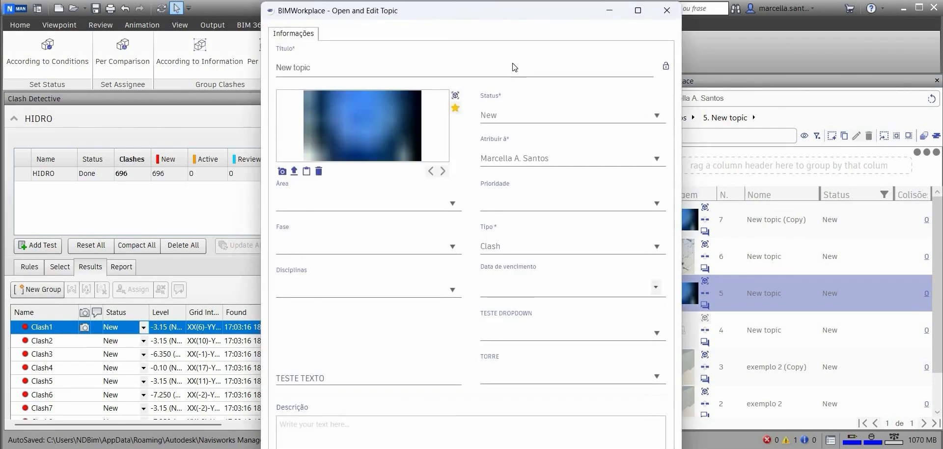
drag(516, 11, 462, 11)
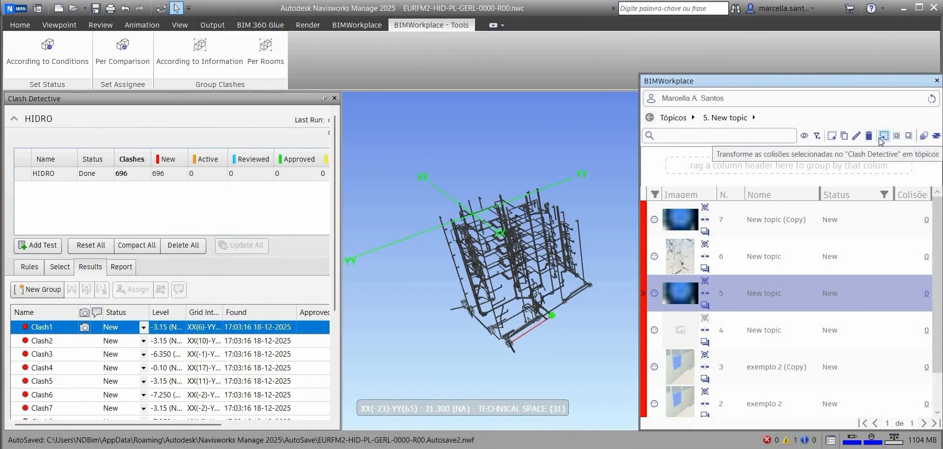
Step: Select Clash1 and Clash2 and open the dialog that converts selected clashes into topics
ctrl+click(33, 341)
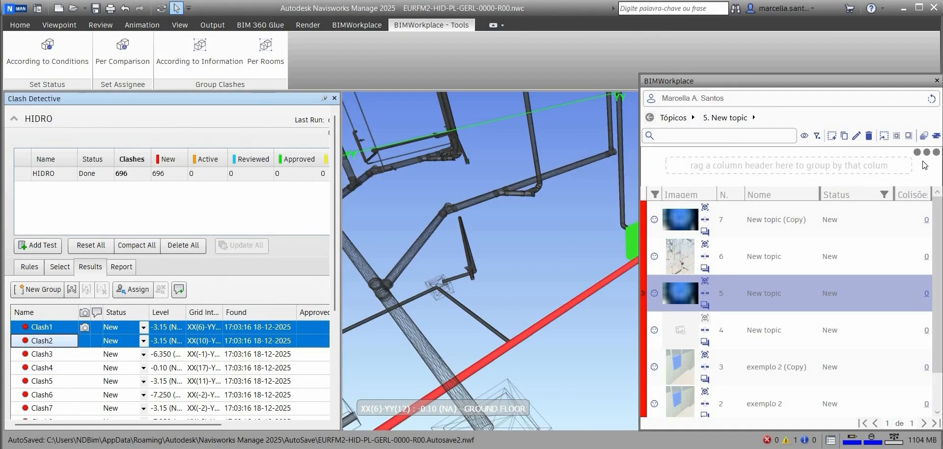
click(884, 136)
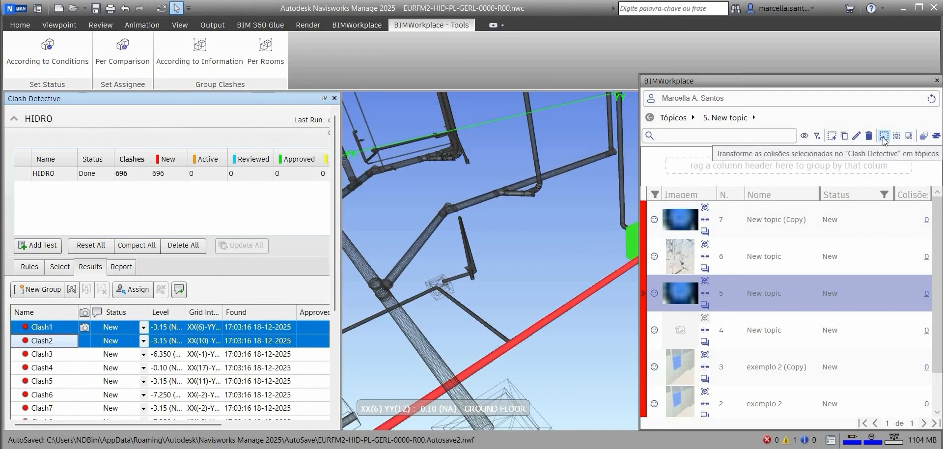
click(884, 137)
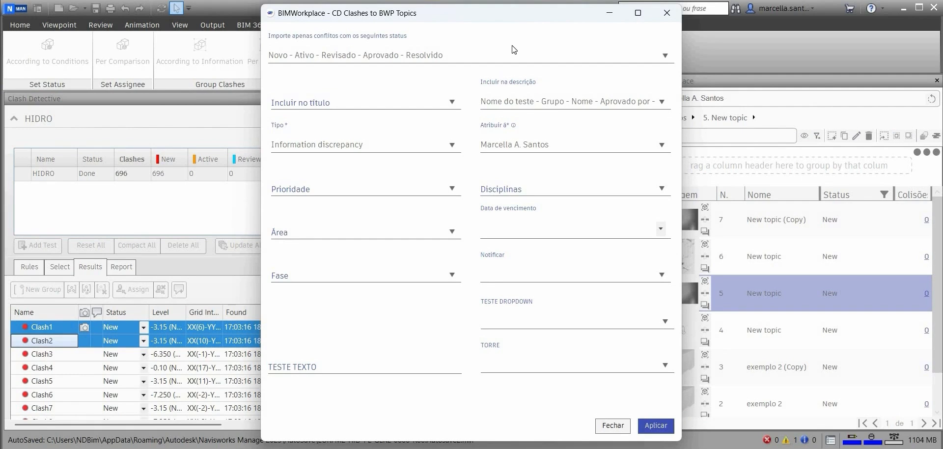
Step: Review the clash statuses that will be imported as topics
click(418, 57)
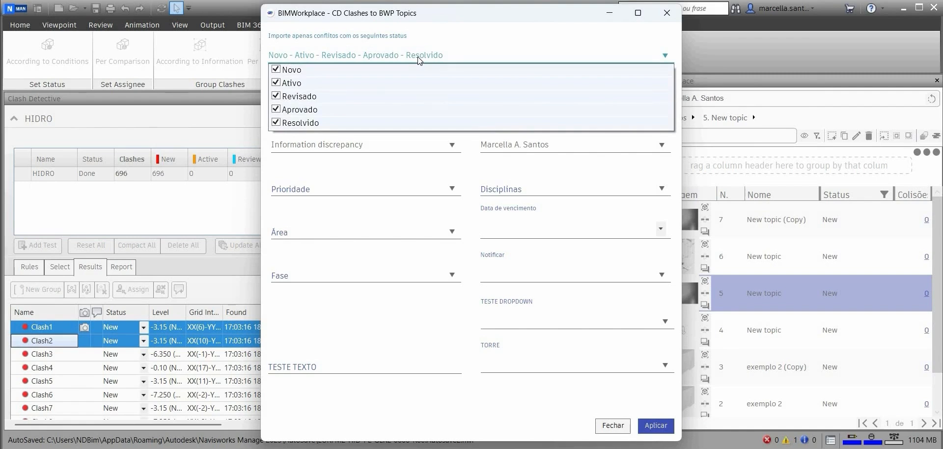
click(418, 57)
click(417, 57)
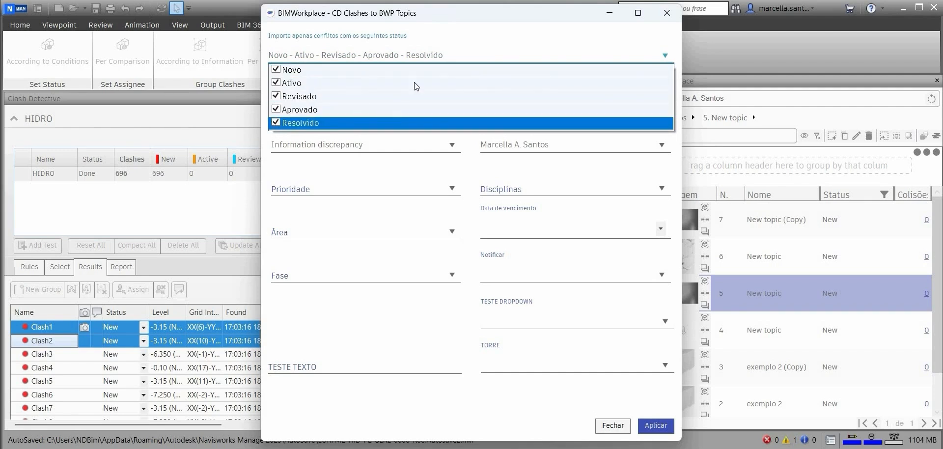
click(453, 39)
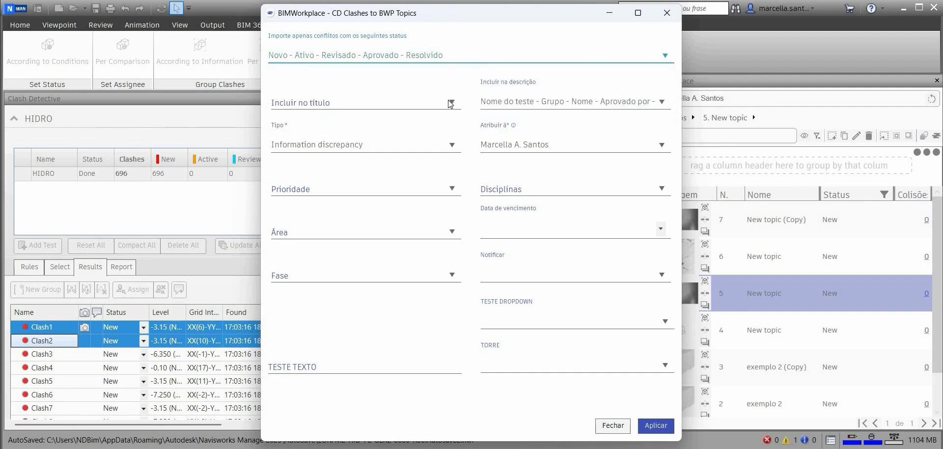
Step: Set the topic title to include the test name (Teste) only
click(450, 103)
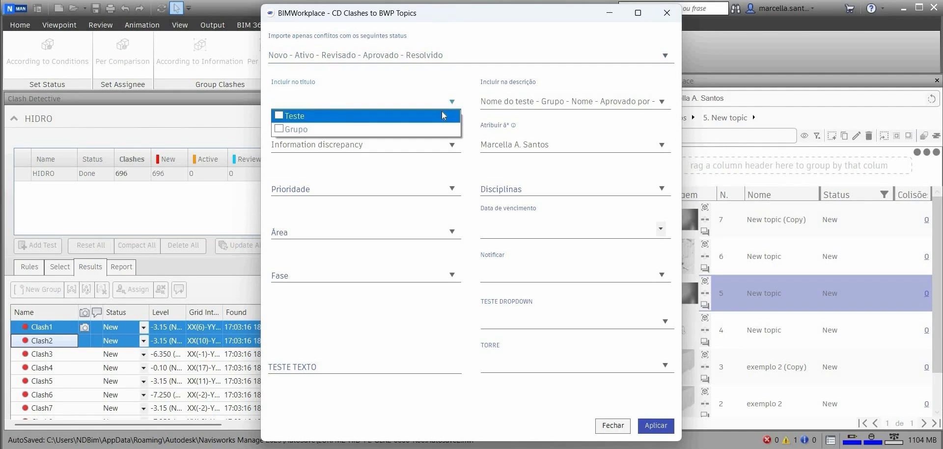
click(279, 116)
click(279, 116)
click(279, 129)
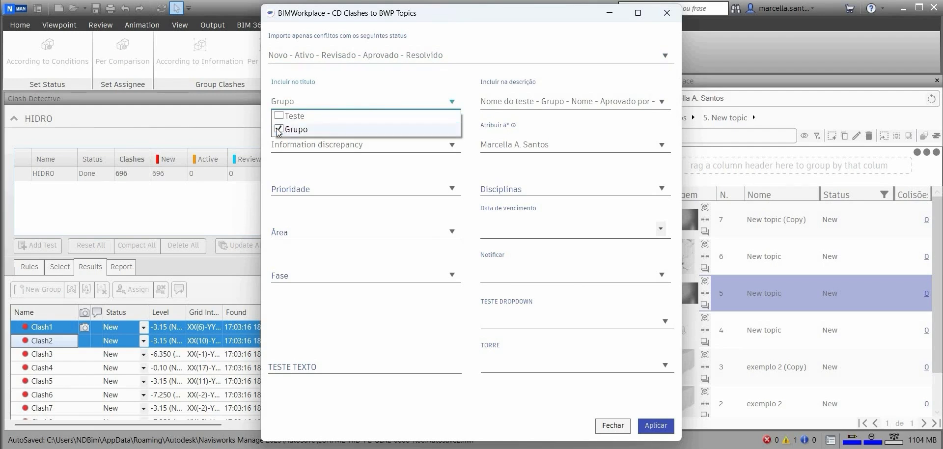
click(279, 129)
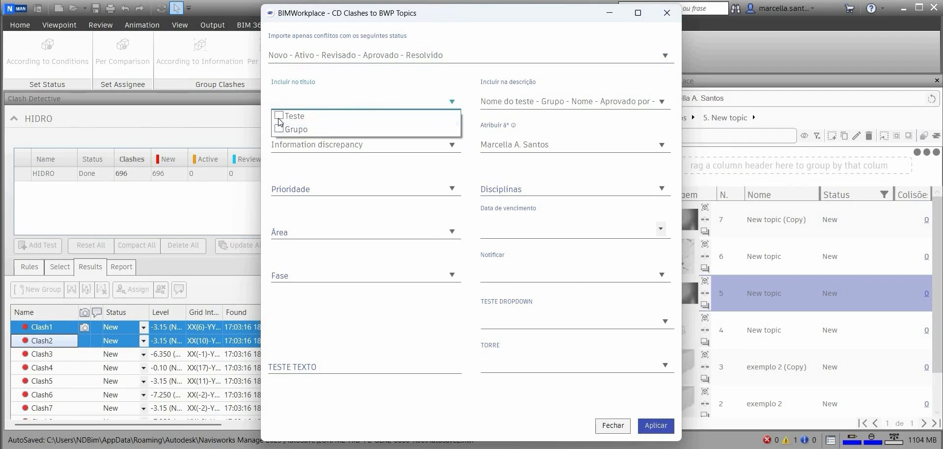
click(279, 116)
click(522, 112)
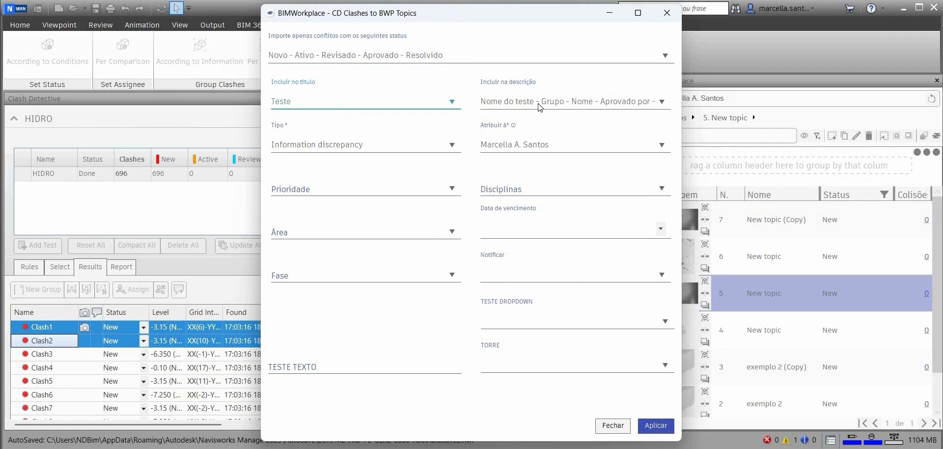
click(452, 145)
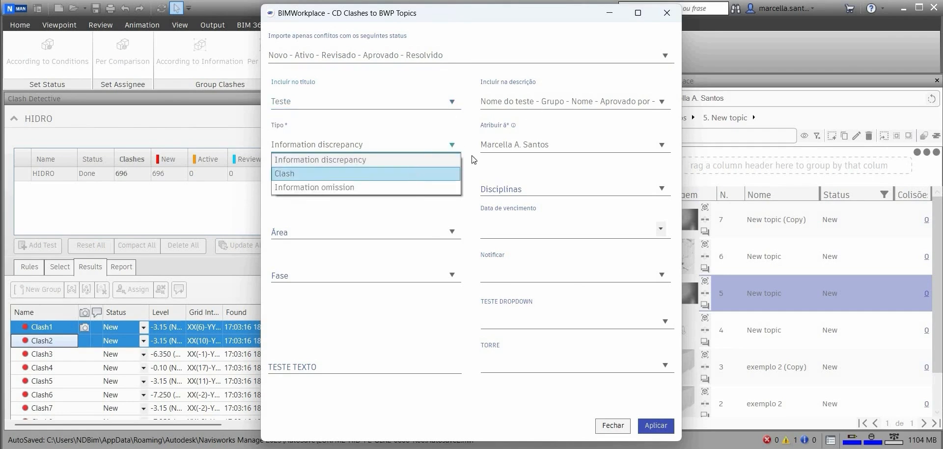
click(413, 172)
click(505, 146)
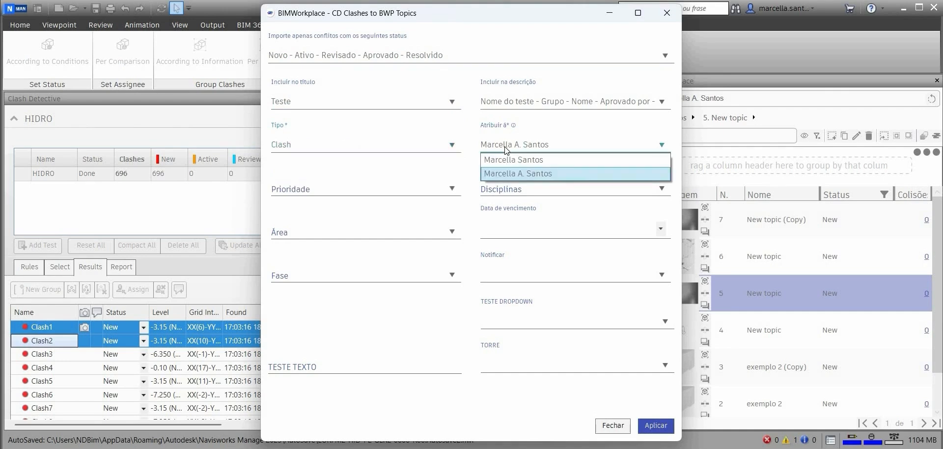
click(471, 169)
Step: Set the priority to Standard and the discipline to Hydraulic
click(429, 205)
click(426, 203)
click(500, 191)
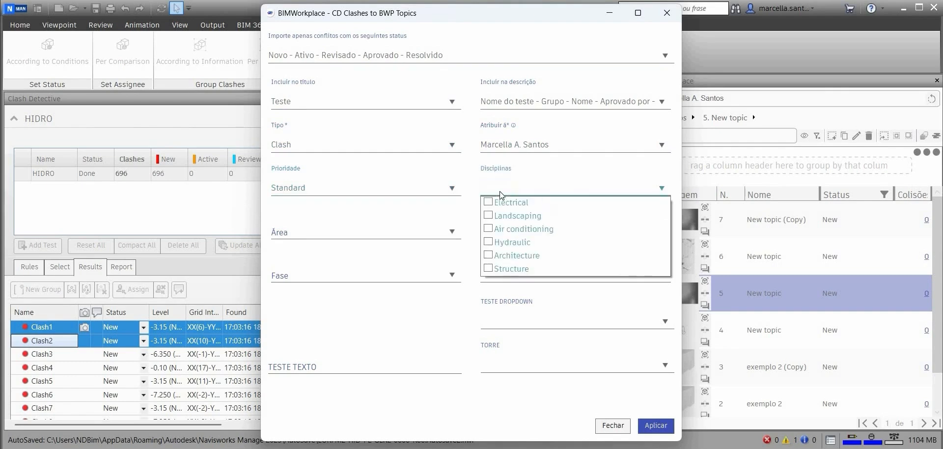
click(489, 256)
click(489, 242)
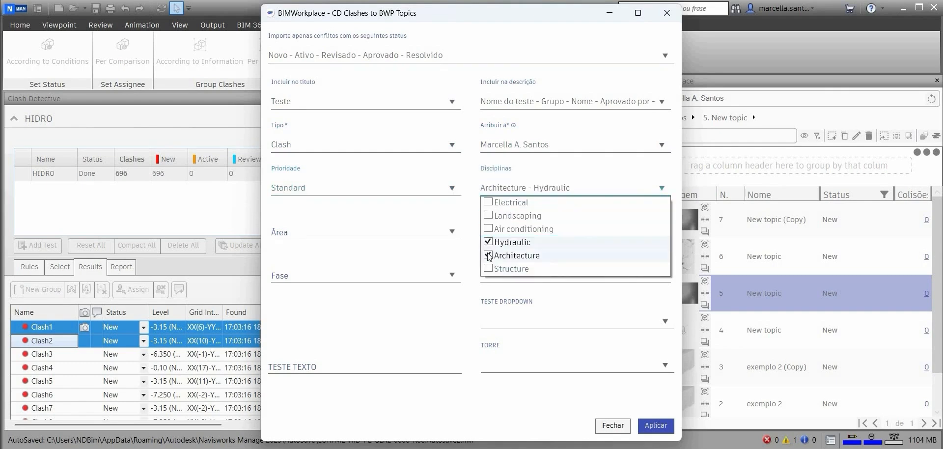
click(470, 215)
Step: Set the area to Roof and dismiss the due date picker without choosing a date
click(446, 231)
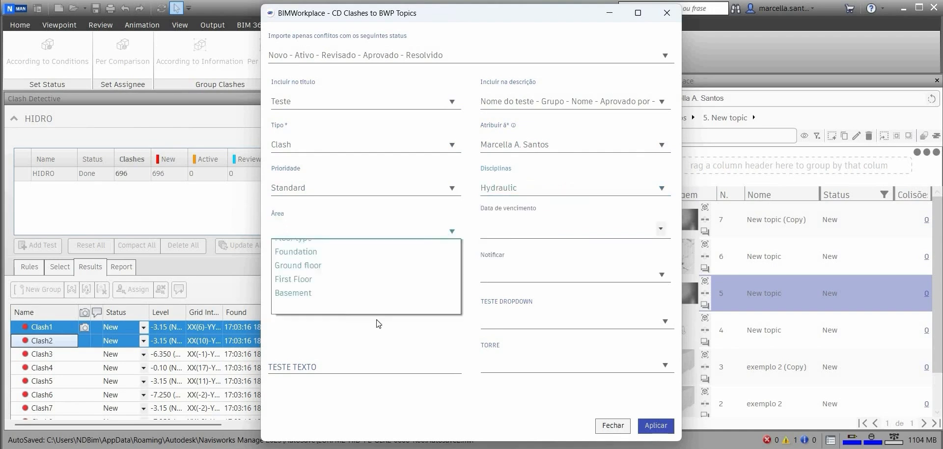
click(495, 234)
click(496, 234)
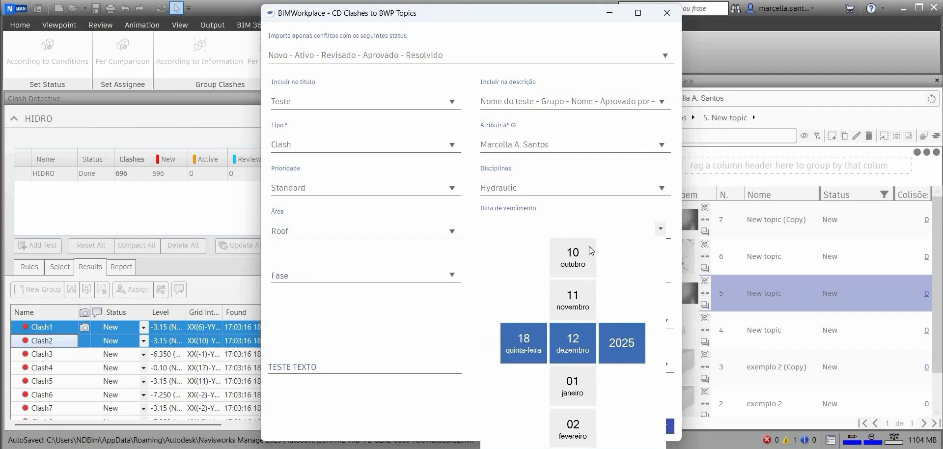
click(583, 205)
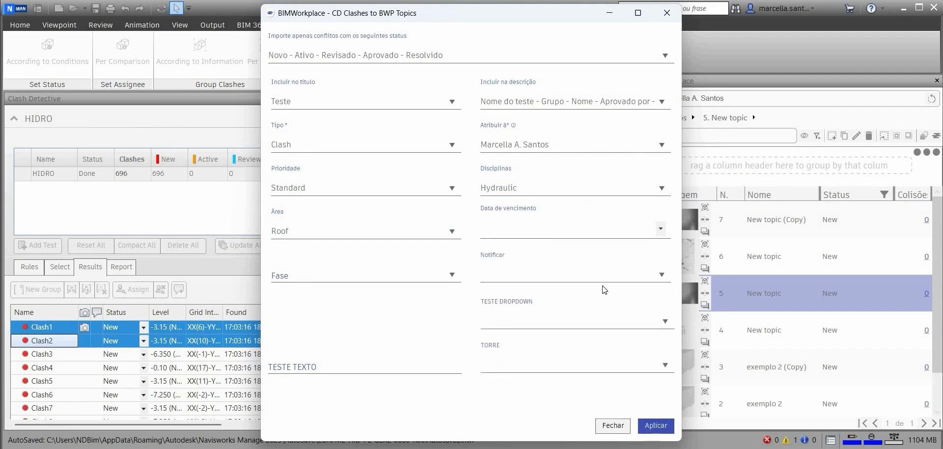
Step: Apply the settings to convert the selected clashes into topics, without choosing notification recipients or phase
click(661, 276)
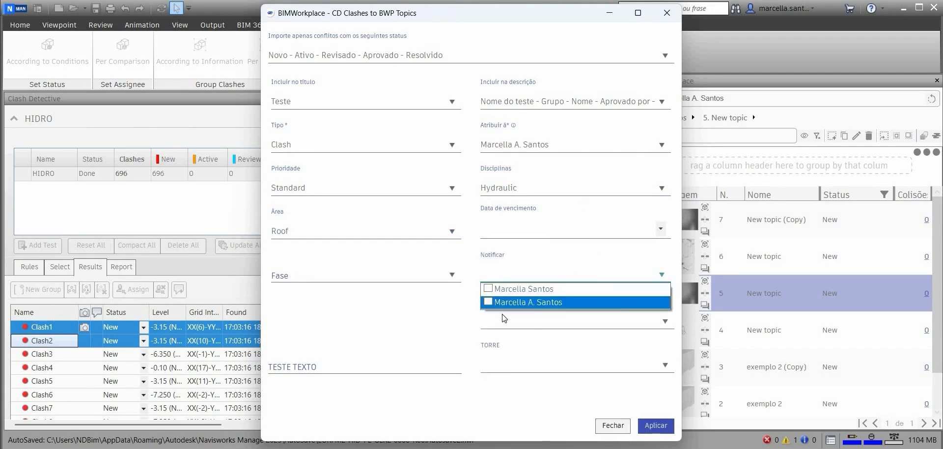
click(448, 276)
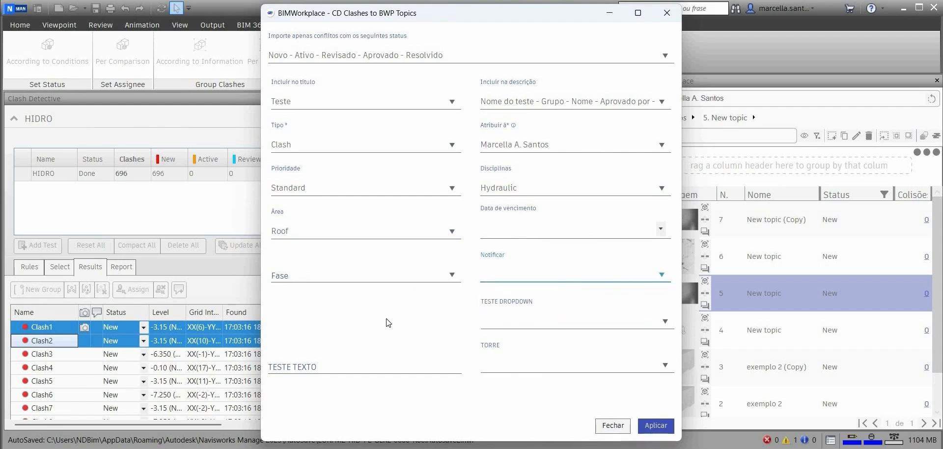
click(414, 285)
click(412, 265)
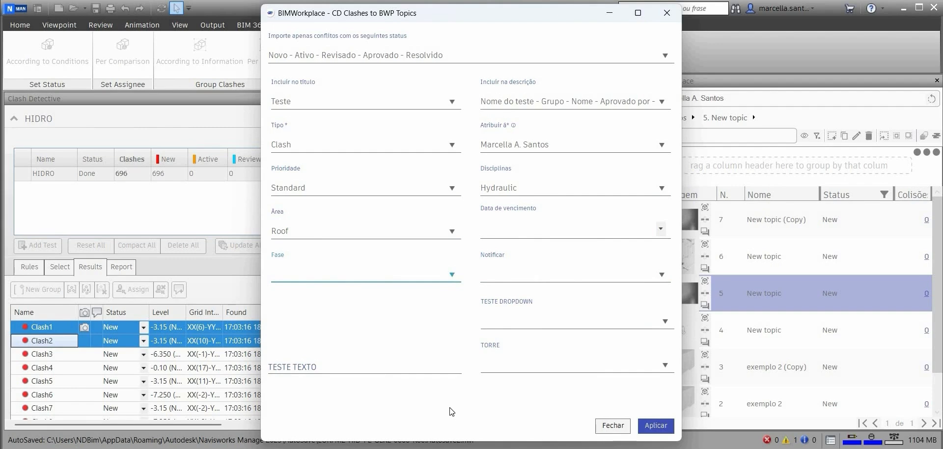
click(649, 426)
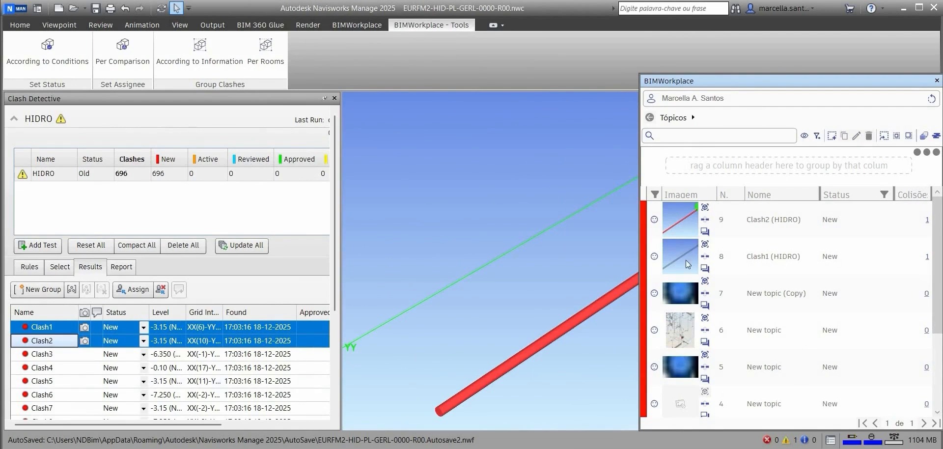
Step: Open the Clash1 (HIDRO) topic's linked clash and its comments, then return to the topic
click(736, 254)
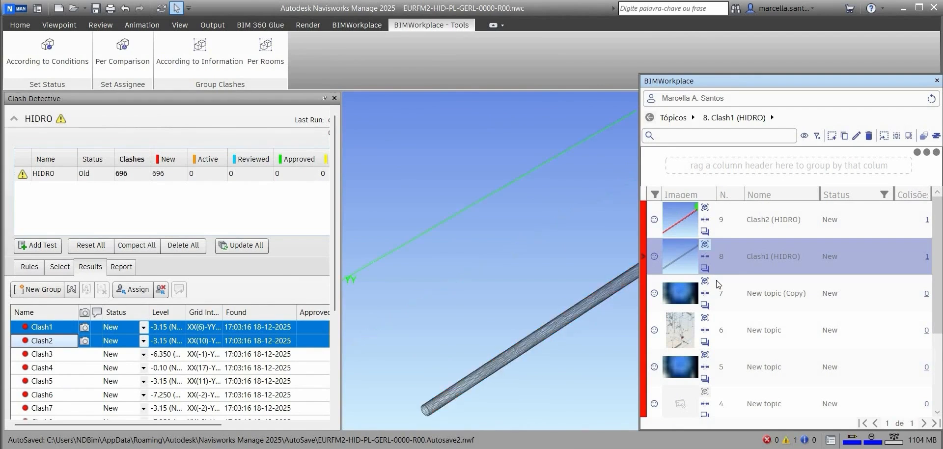
click(704, 257)
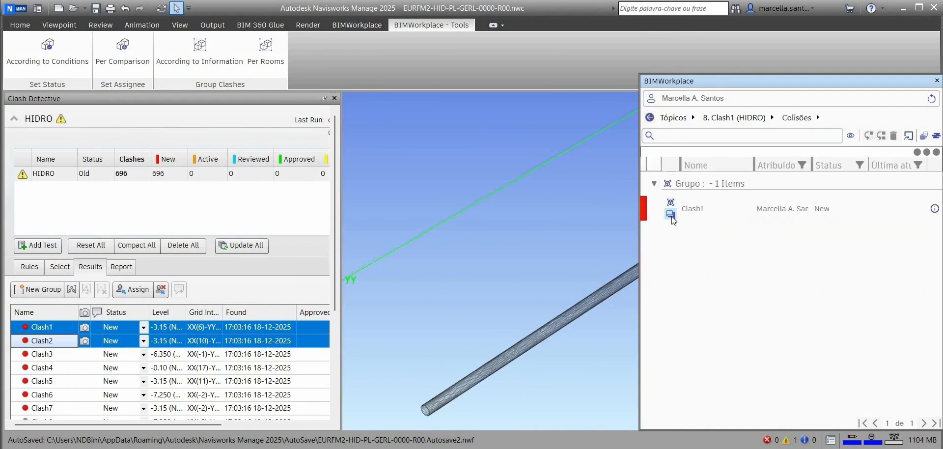
click(670, 214)
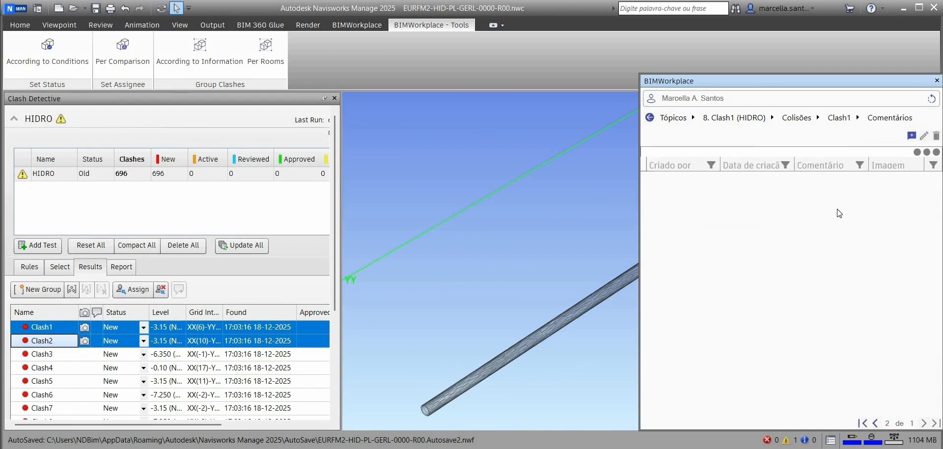
click(844, 119)
click(805, 118)
click(735, 119)
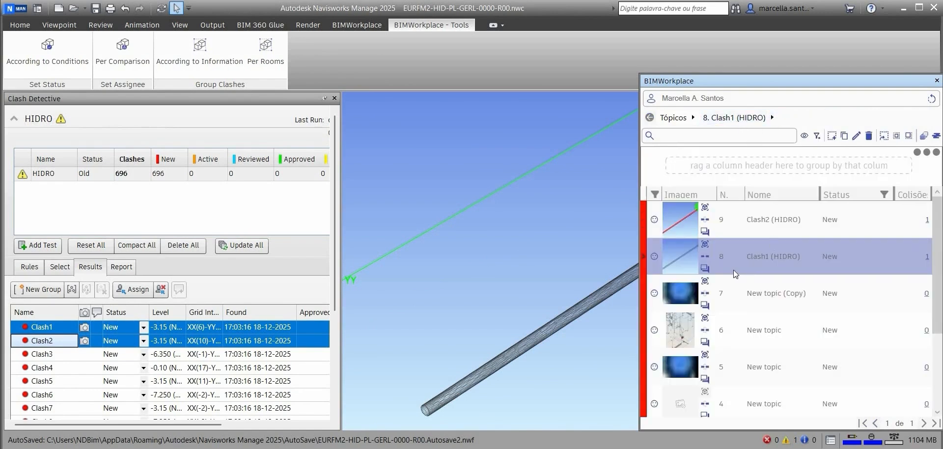
Step: Add the comment teste with a captured viewpoint image to the Clash1 (HIDRO) topic
click(705, 269)
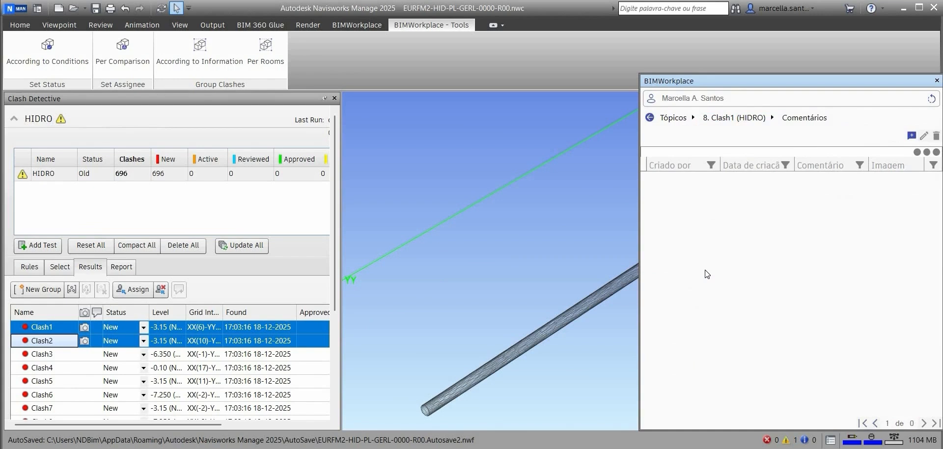
click(911, 135)
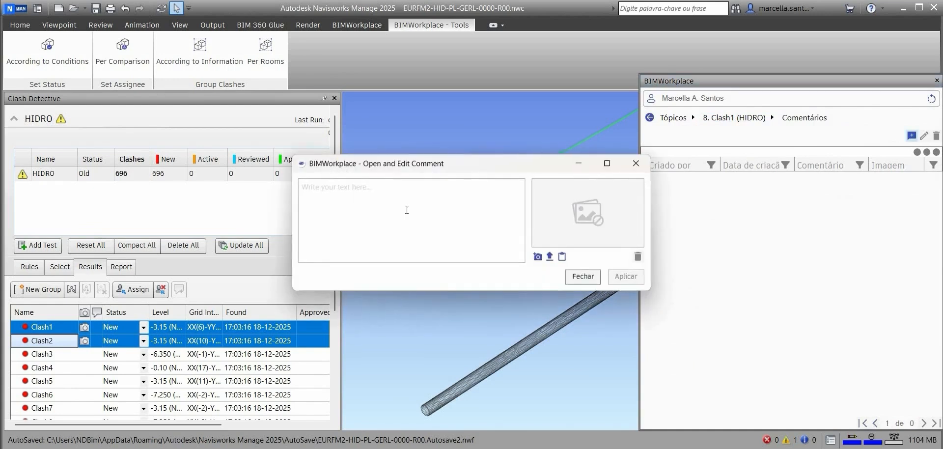
click(407, 210)
text(teste)
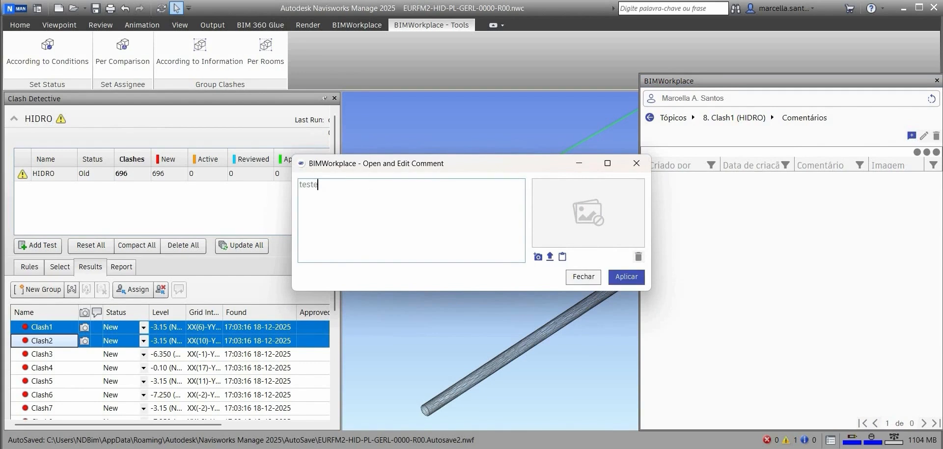
click(538, 257)
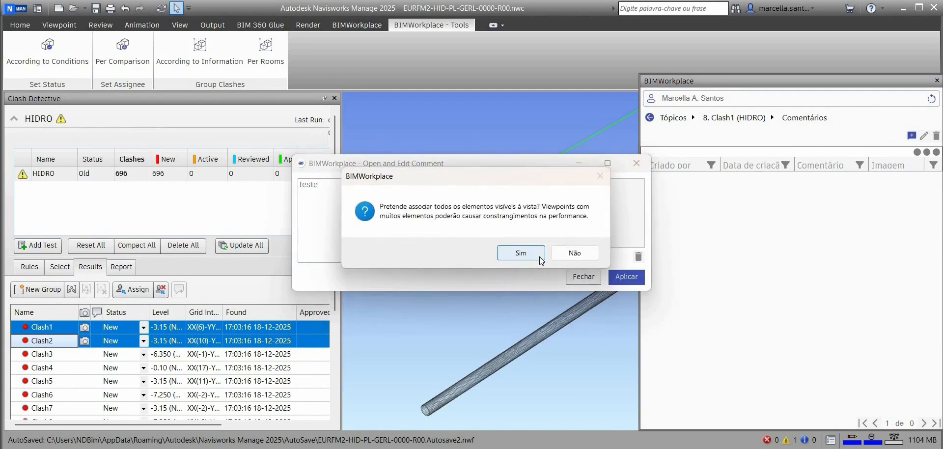
click(539, 257)
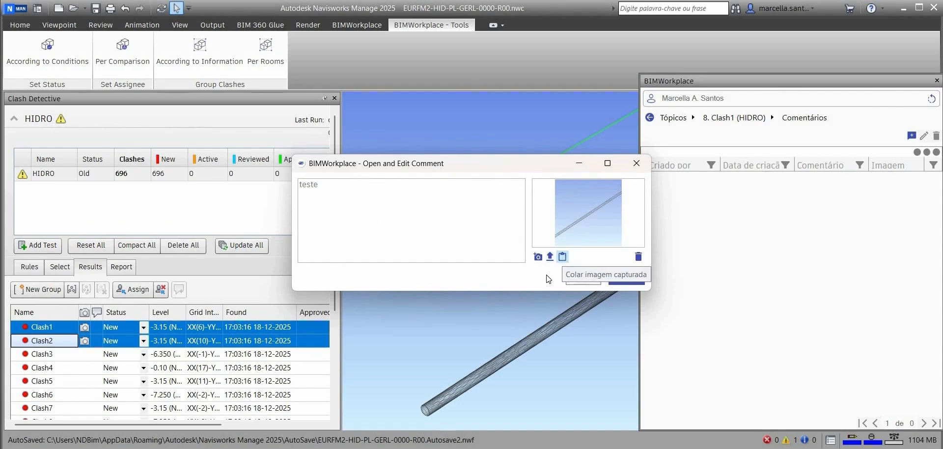
click(626, 277)
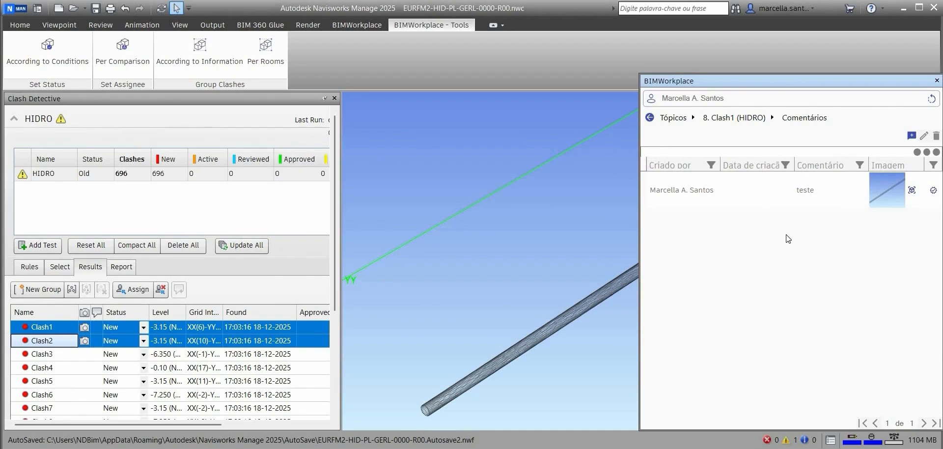
Step: Return to the topic list and refresh it from the cloud
click(735, 119)
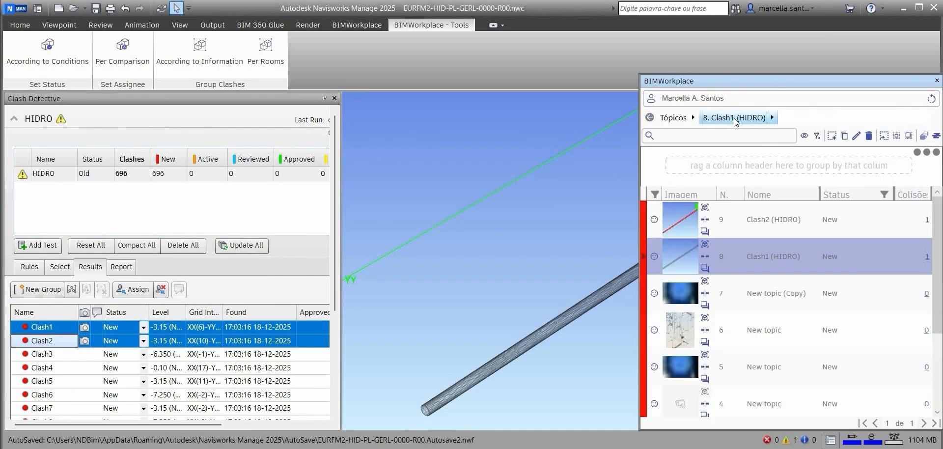
click(679, 120)
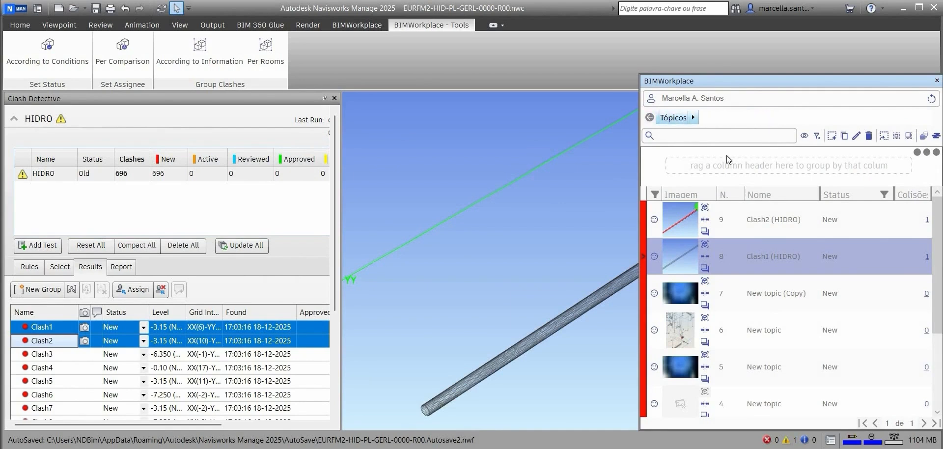
click(930, 99)
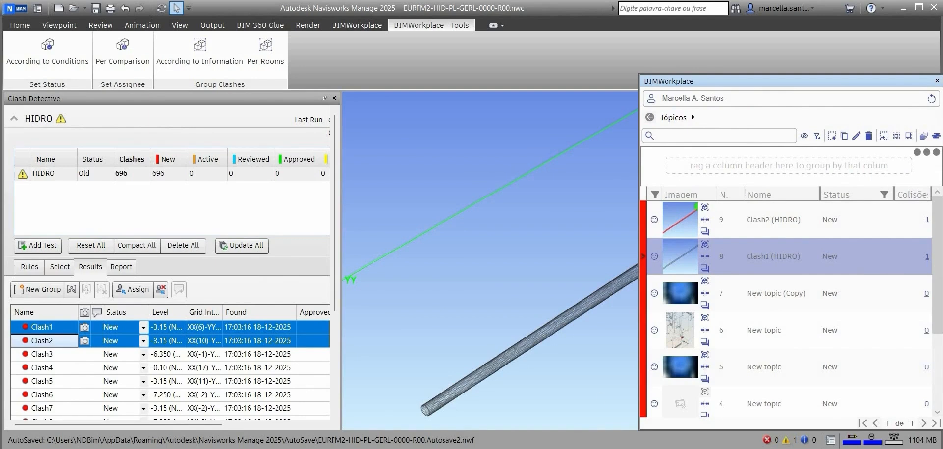
Step: Switch to the BIMWorkplace web app, select the Clash1 (HIDRO) topic, and open its comments
click(555, 448)
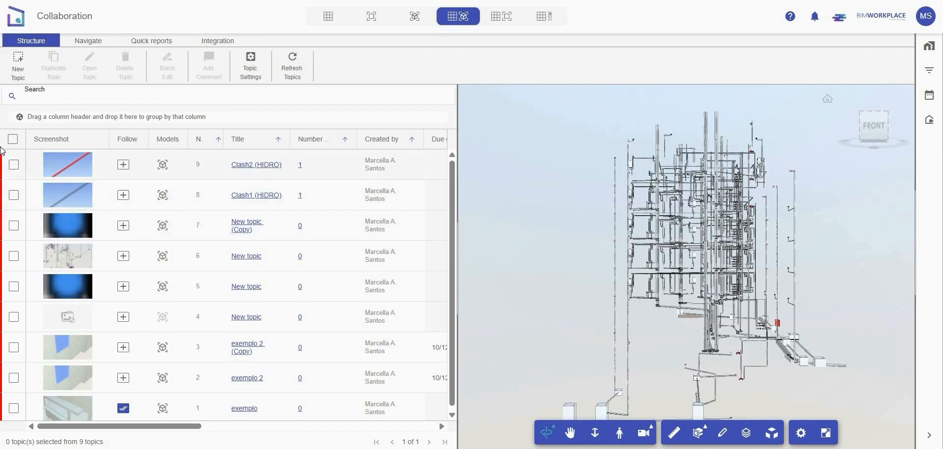
click(14, 195)
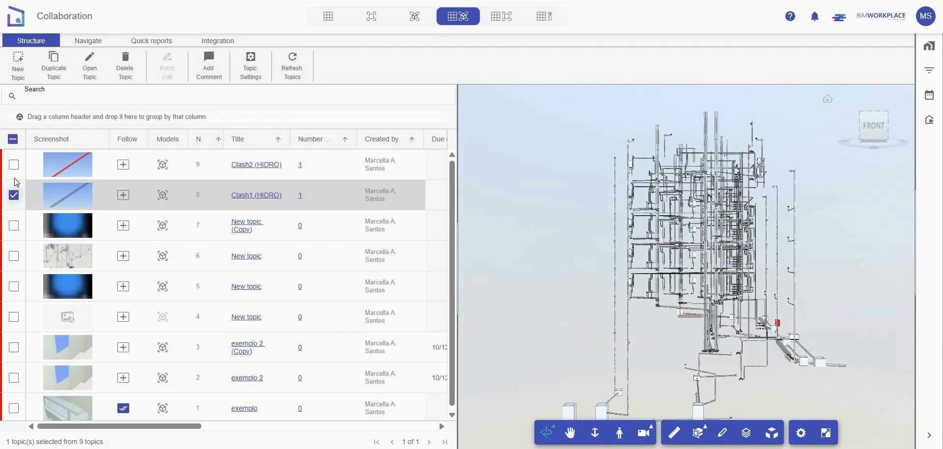
click(89, 79)
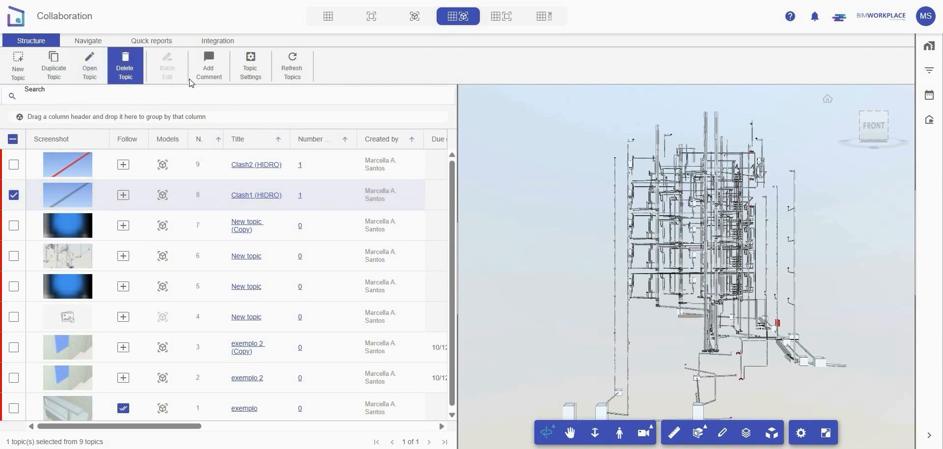
click(206, 71)
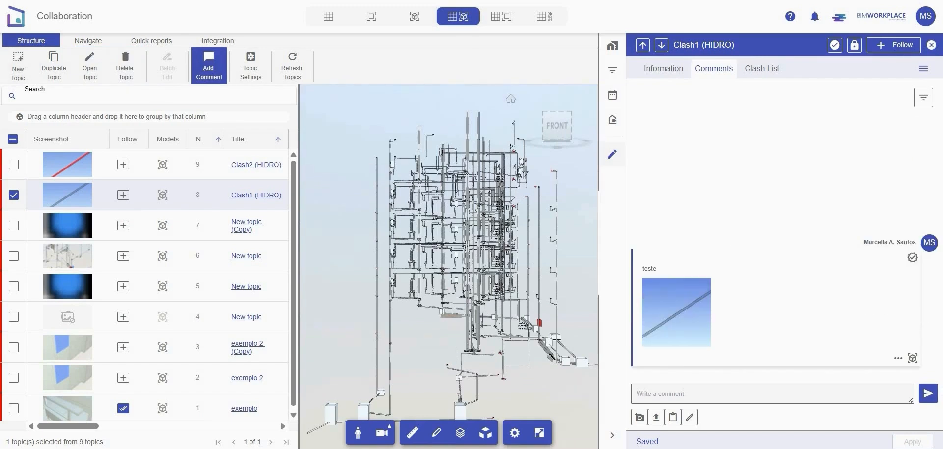
Step: Add the comment teste to the Clash1 (HIDRO) topic in the web app
click(860, 403)
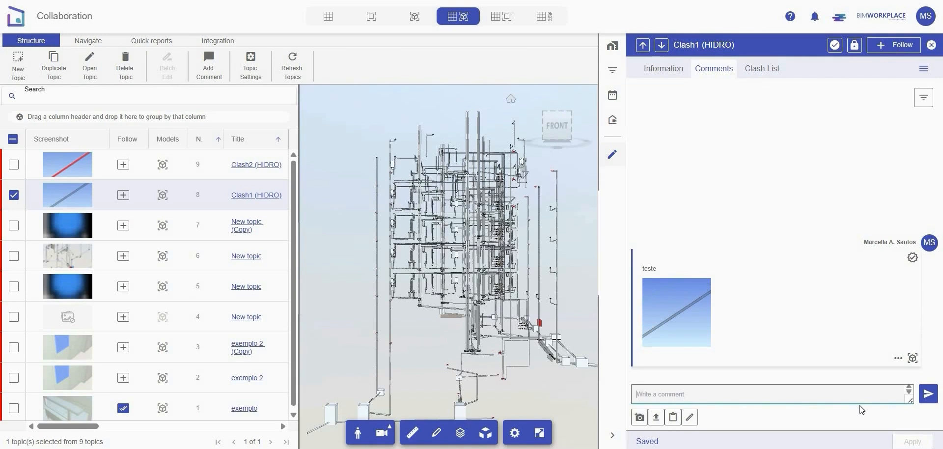
text(teste)
click(932, 396)
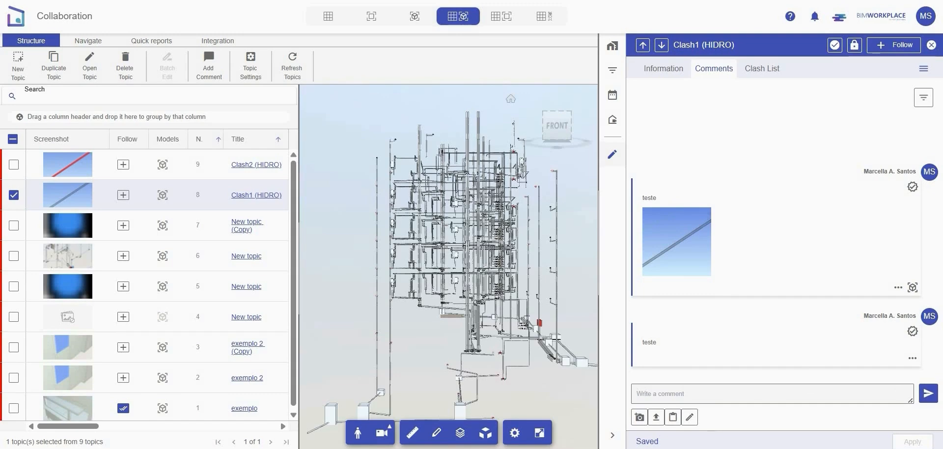
Step: Return to Navisworks, refresh the BIMWorkplace topic list, and review the Clash1 (HIDRO) topic's comments
click(663, 415)
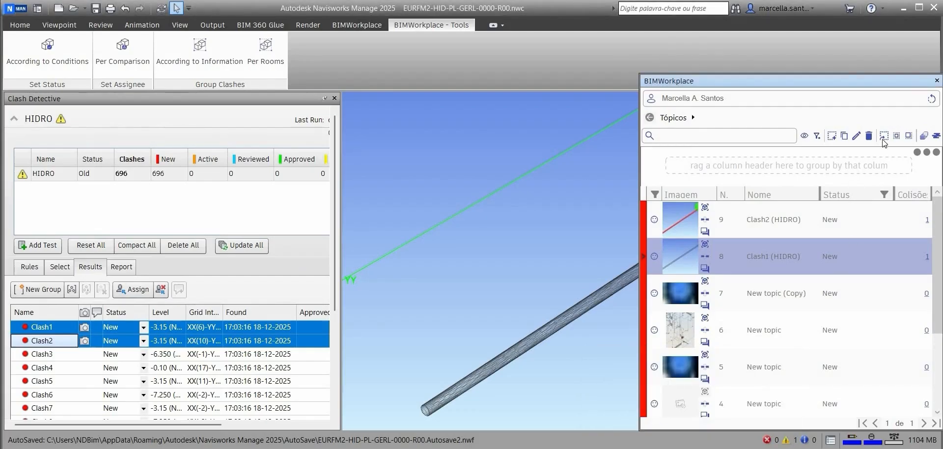
click(929, 101)
click(931, 100)
click(705, 269)
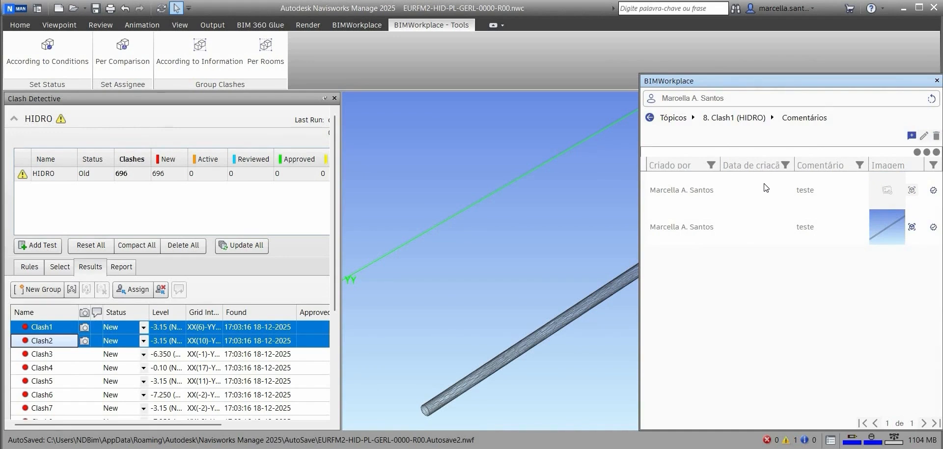
click(668, 119)
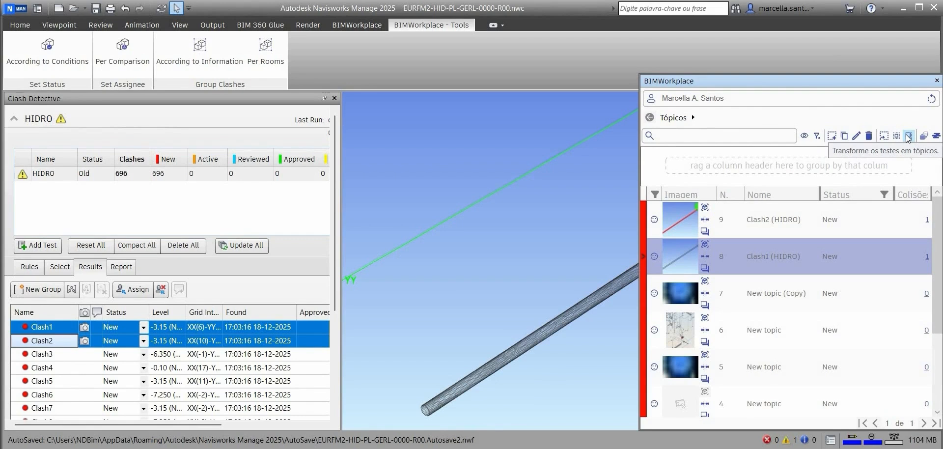
Step: Update the BIMWorkplace topics from the clashes in the Clash Detective panel
click(934, 136)
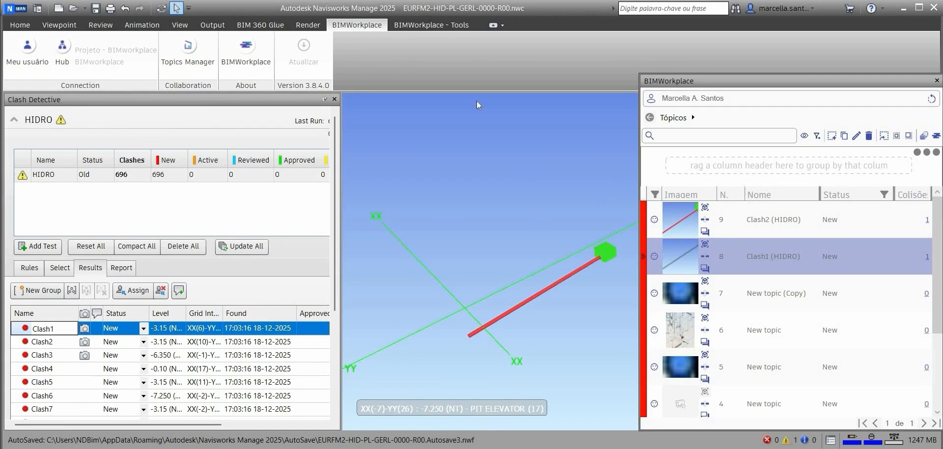
click(77, 25)
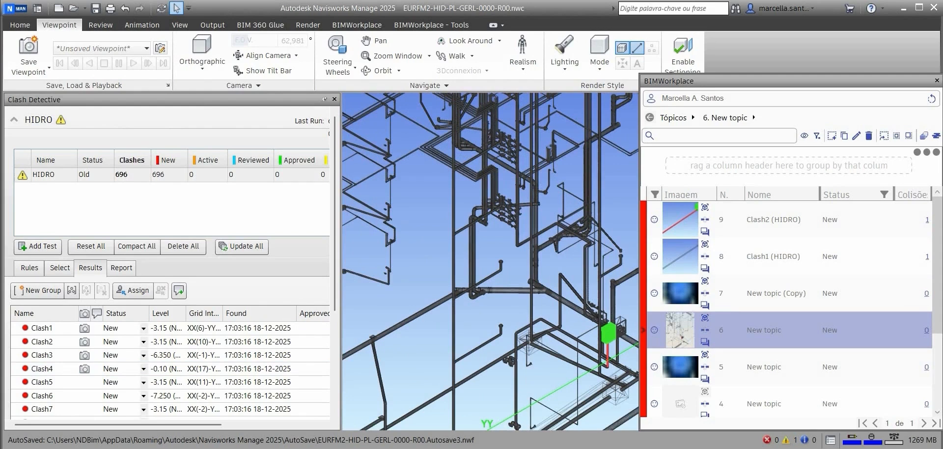
click(343, 27)
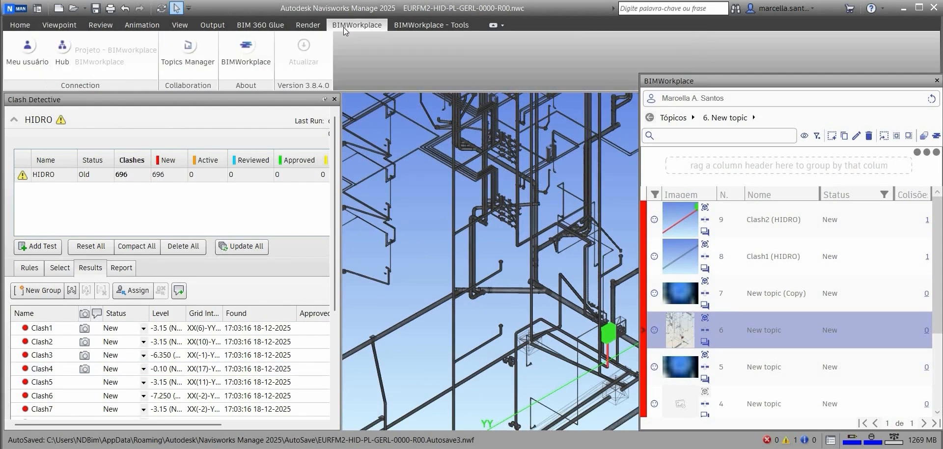
Step: Convert the saved viewpoint View (1) into a topic, including Pasta in the title, description xxx, and type Clash
click(897, 136)
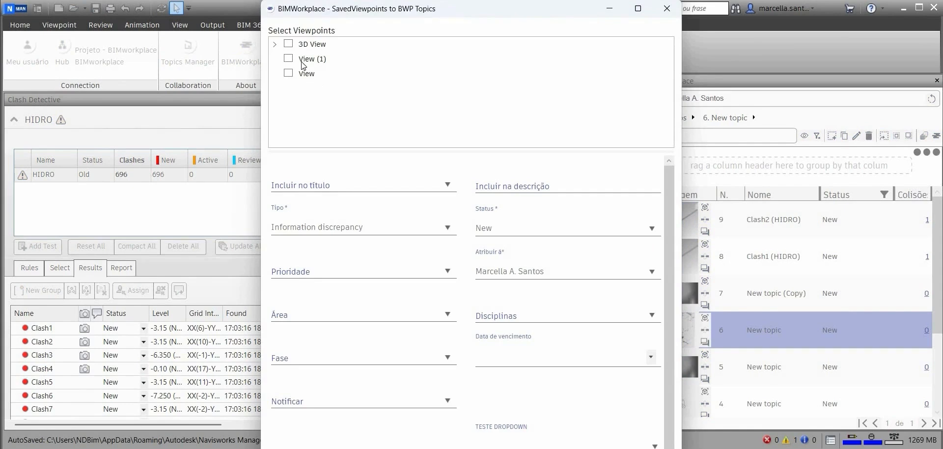
click(314, 62)
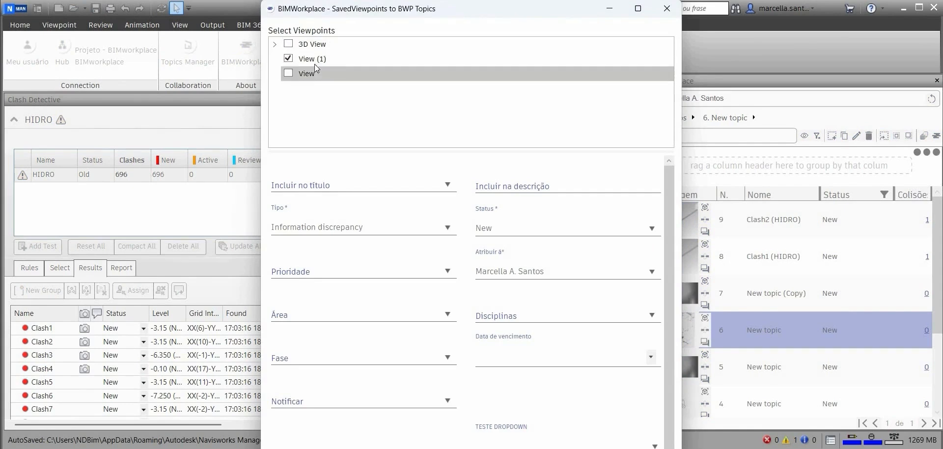
click(339, 186)
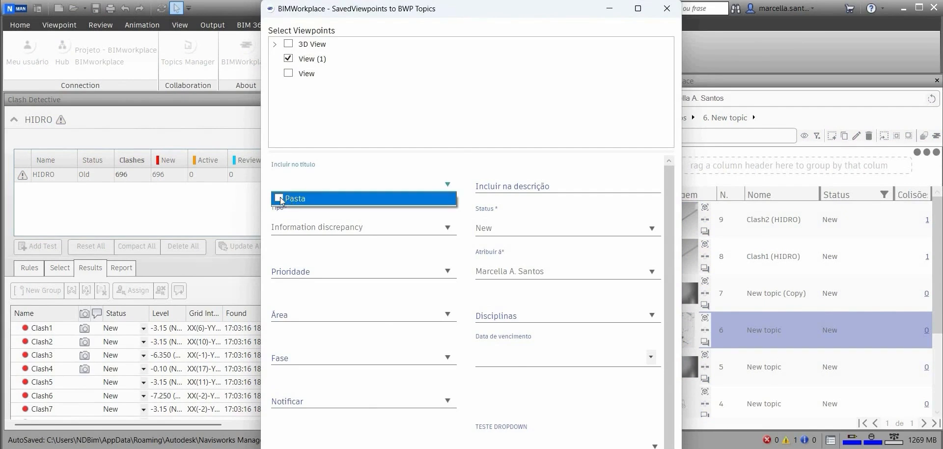
click(279, 199)
click(554, 187)
click(553, 187)
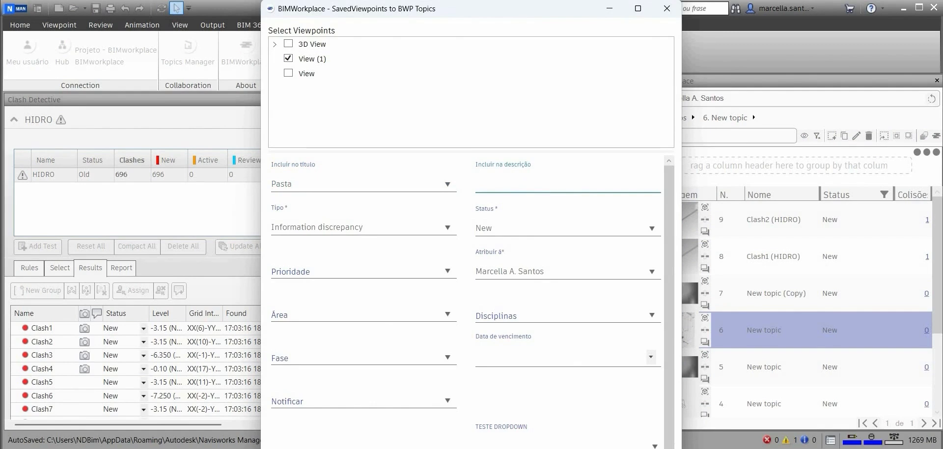
text(xxx)
click(407, 230)
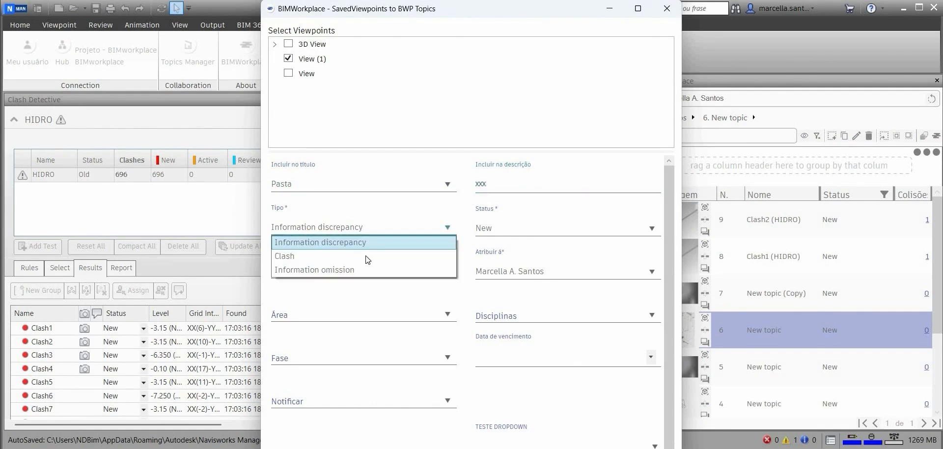
click(366, 256)
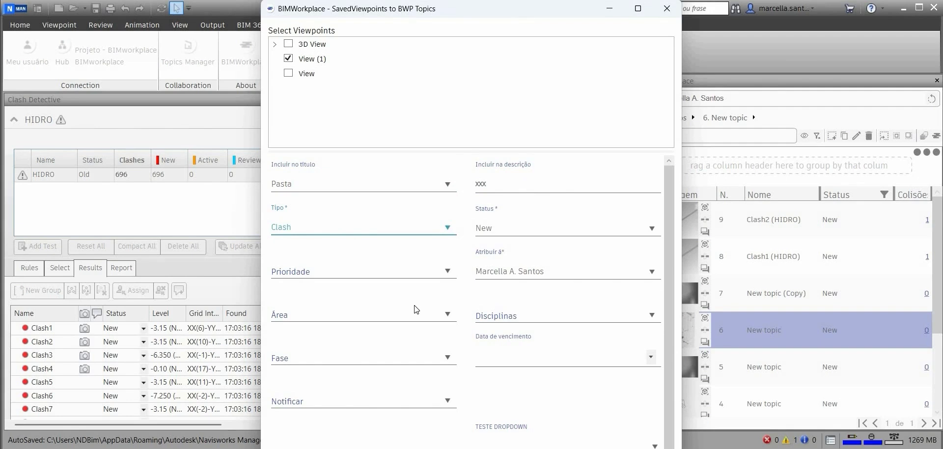
scroll(416, 310, down, 1)
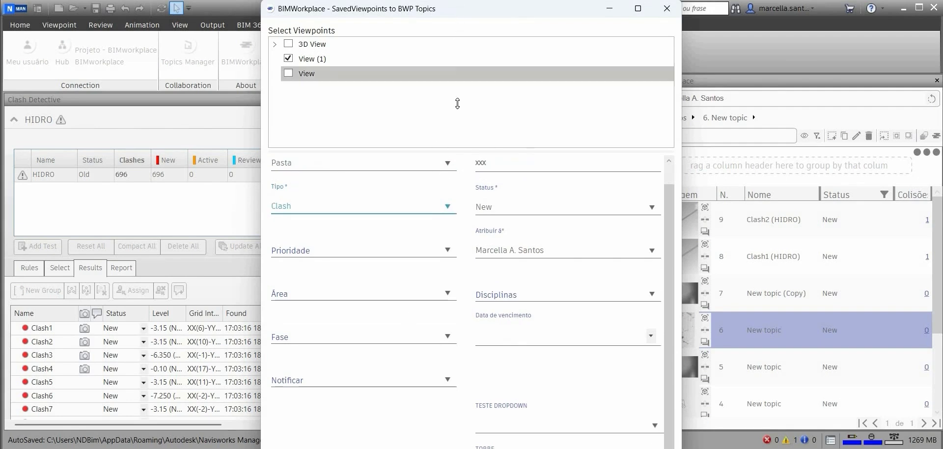
drag(458, 8, 349, 23)
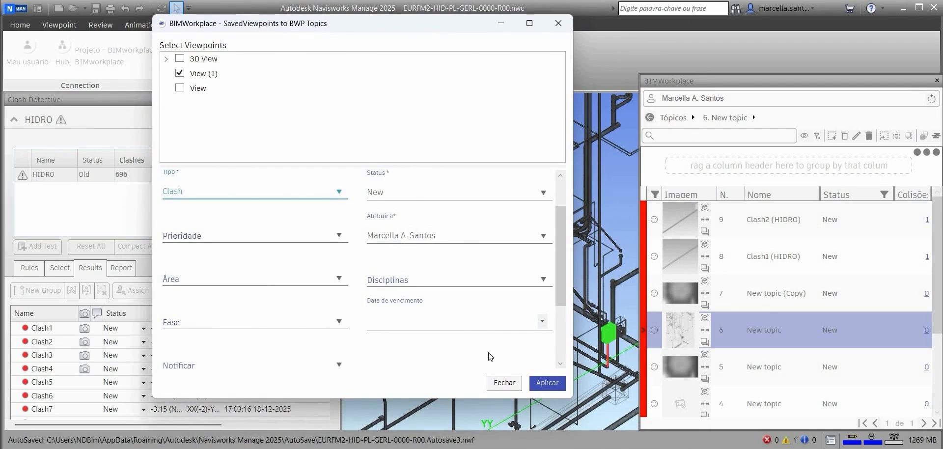
click(537, 383)
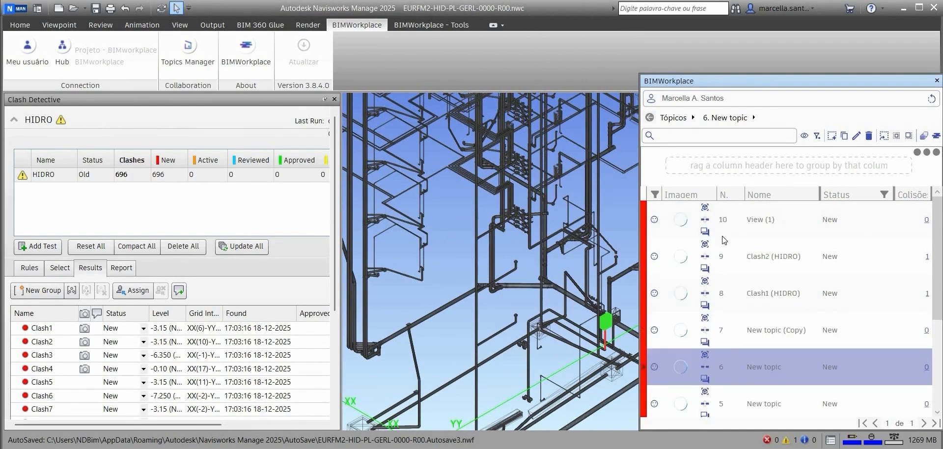
Step: Preview the image of the new View (1) topic
click(665, 225)
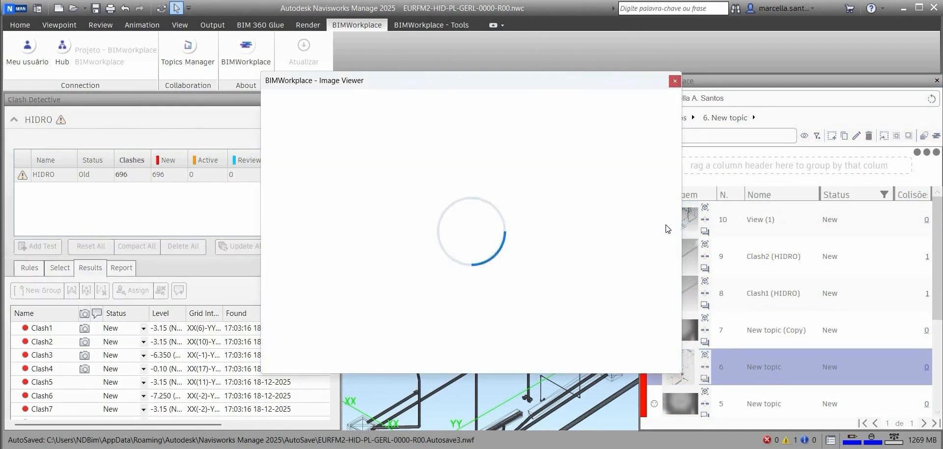
key(Escape)
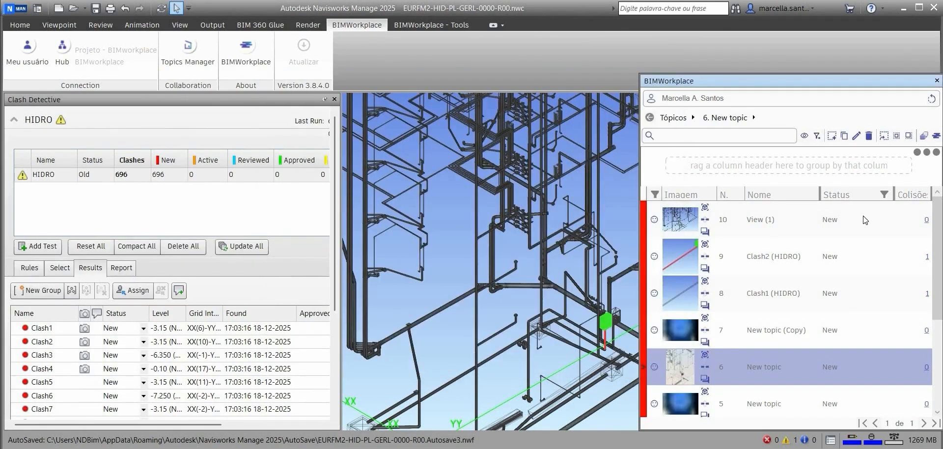
Step: Convert the HIDRO clash test into a topic, adding Teste hidro to its title
click(909, 137)
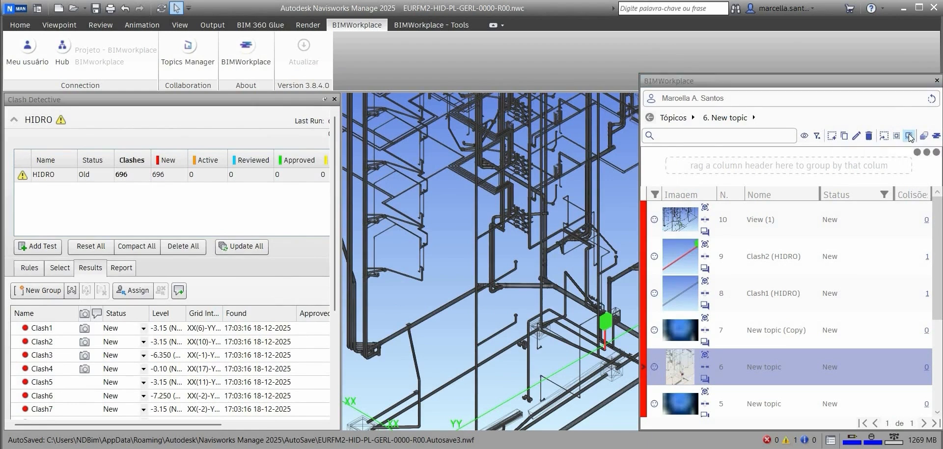
click(289, 44)
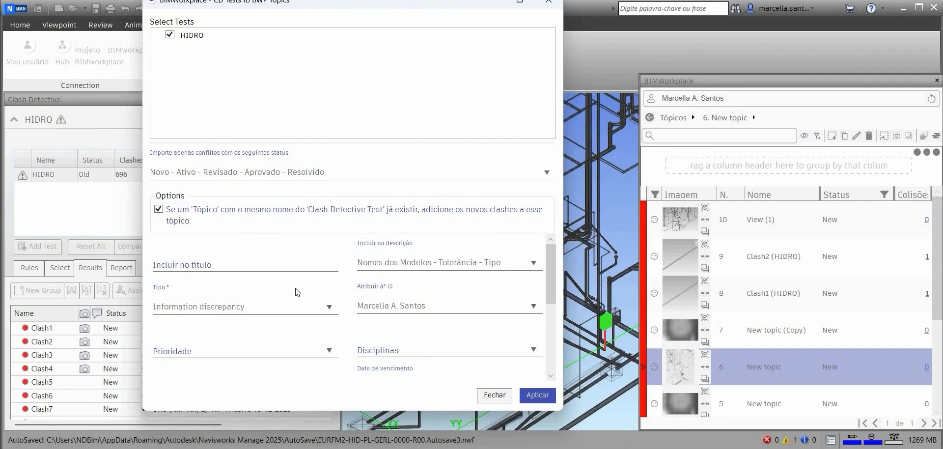
click(281, 265)
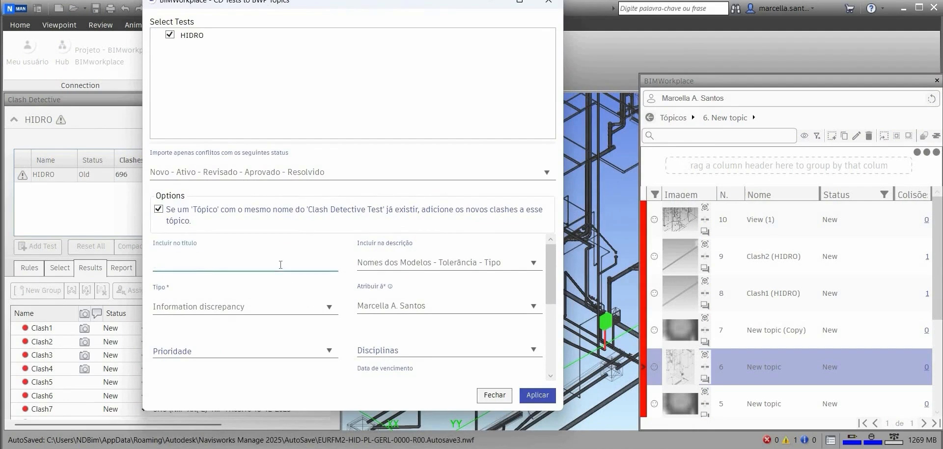
text(Teste hidro)
click(412, 261)
scroll(410, 317, down, 3)
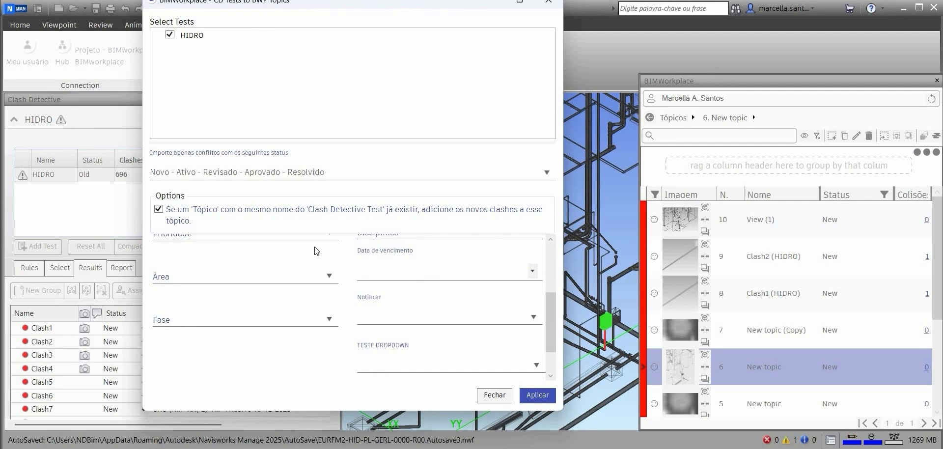
click(525, 395)
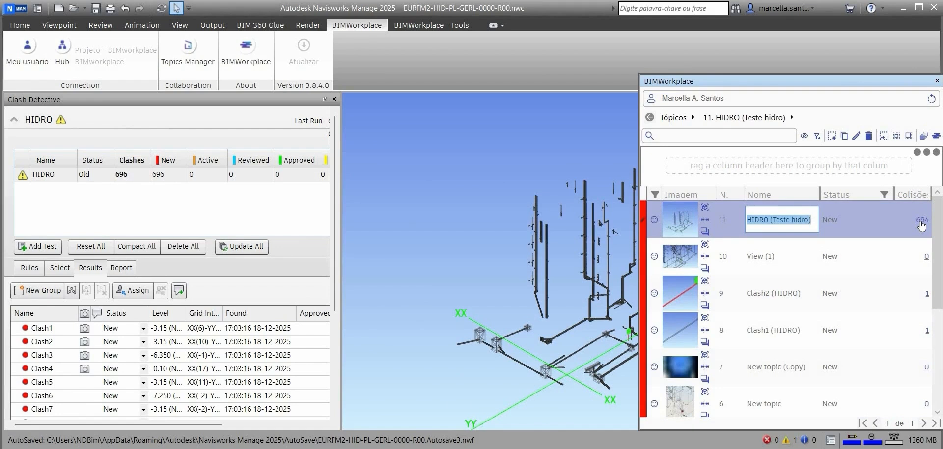
Step: Open the Clash2 (HIDRO) topic's clash list and attach the selected Clash Detective clashes to it
click(926, 294)
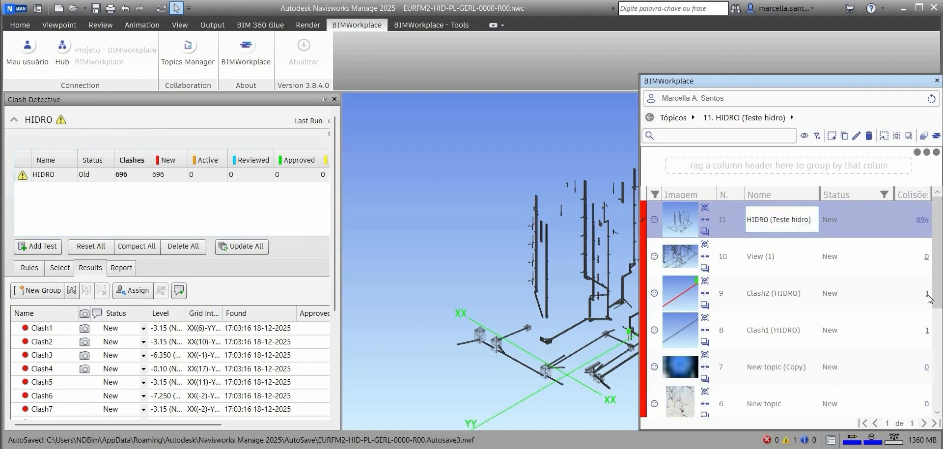
click(701, 208)
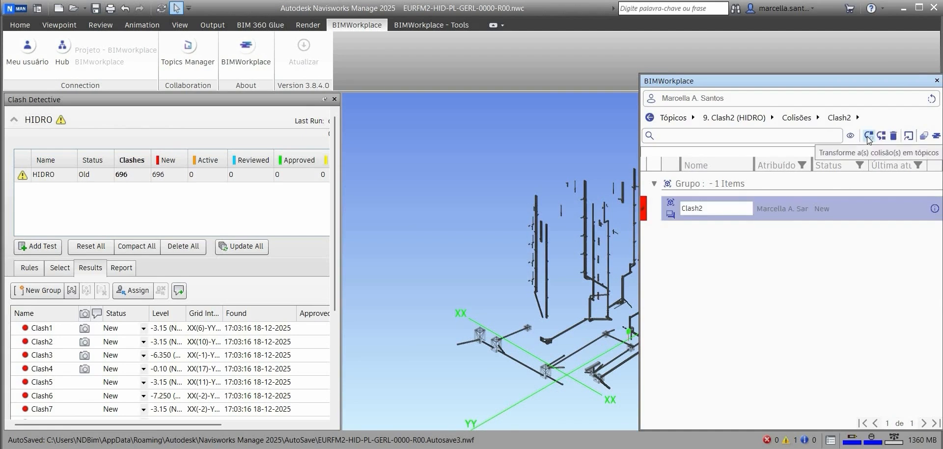
click(908, 137)
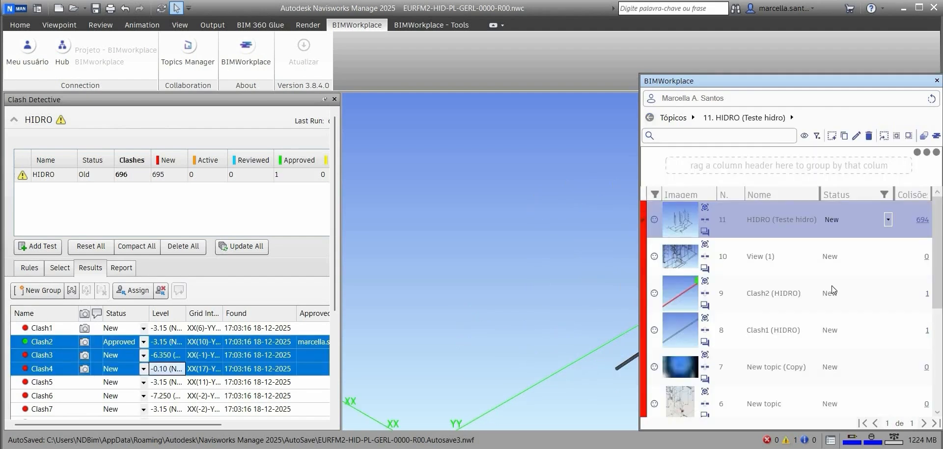
Step: Set the status of the HIDRO (Teste hidro), View (1) and Clash2 (HIDRO) topics to Resolved
double_click(792, 397)
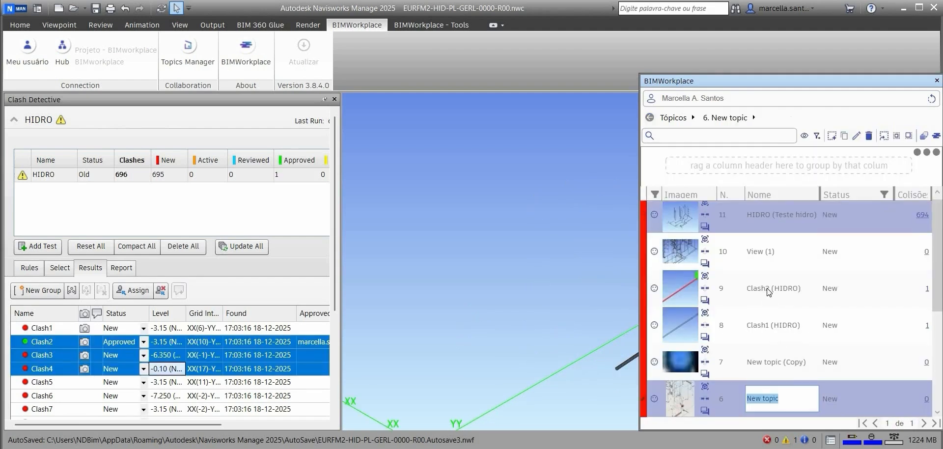
click(899, 290)
click(902, 290)
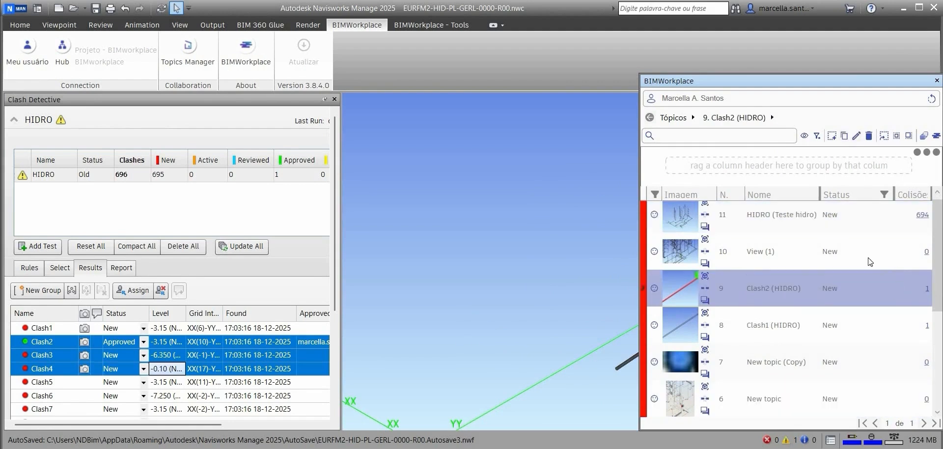
shift+click(894, 253)
shift+click(887, 219)
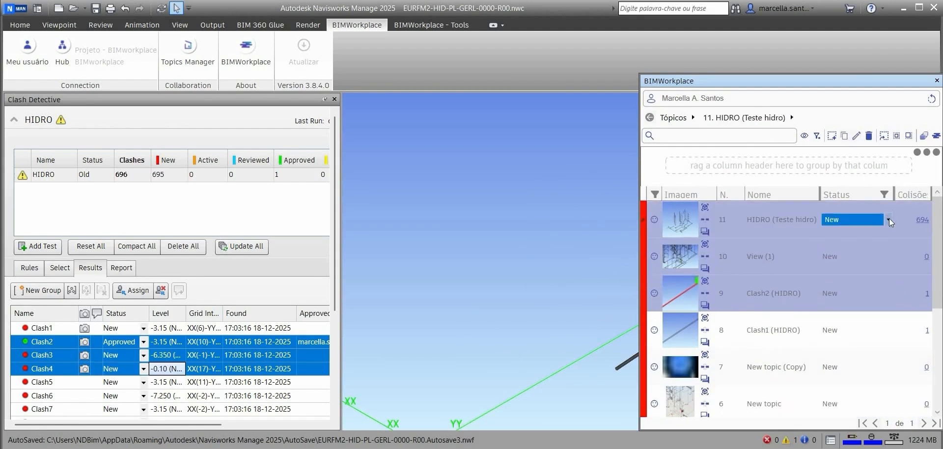
click(888, 219)
click(841, 257)
Step: Set the HIDRO (Teste hidro) topic's status to Active and start editing the Clash1 (HIDRO) topic's status
click(888, 219)
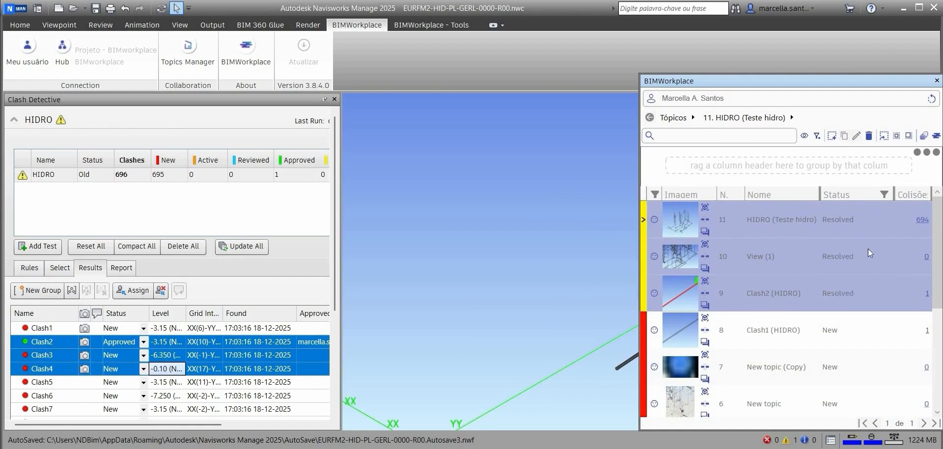
key(Return)
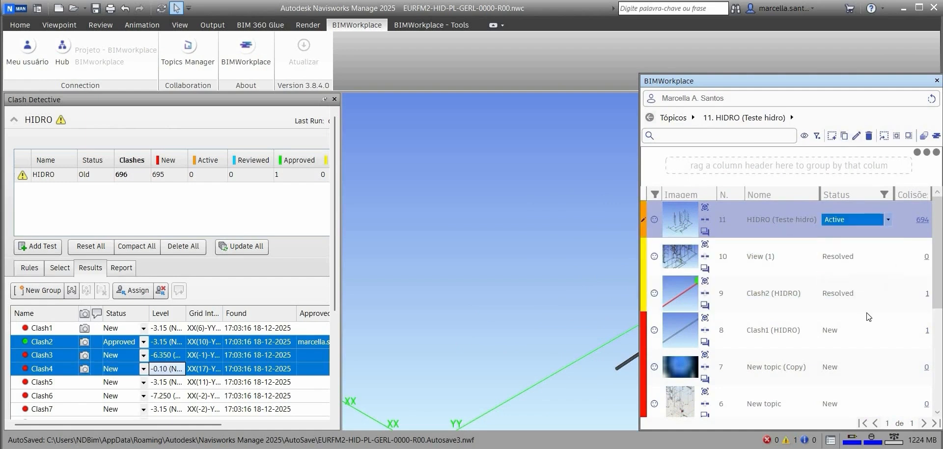
click(867, 317)
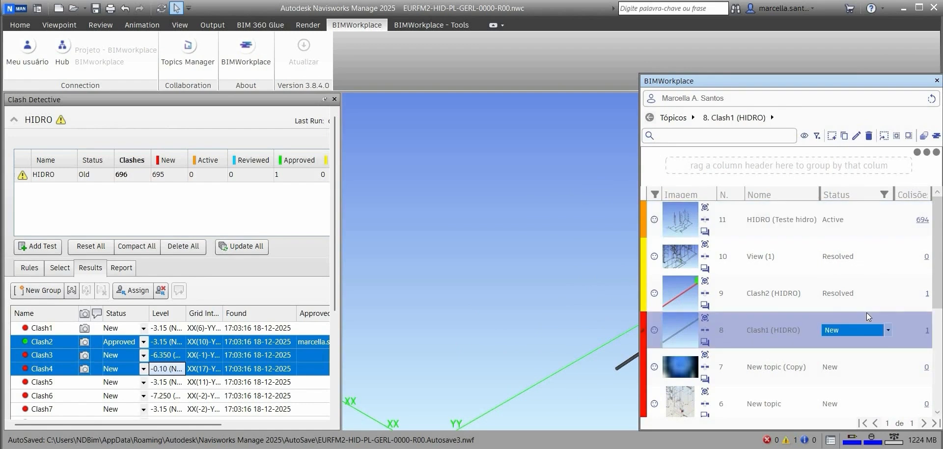